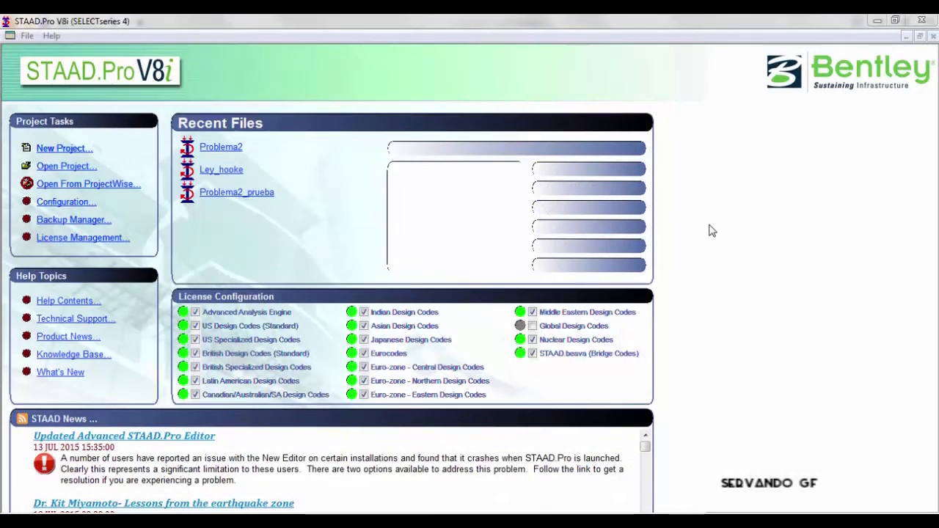
Step: Create a new Plane project named example2 in metres and kilonewtons, starting with adding beams
click(81, 148)
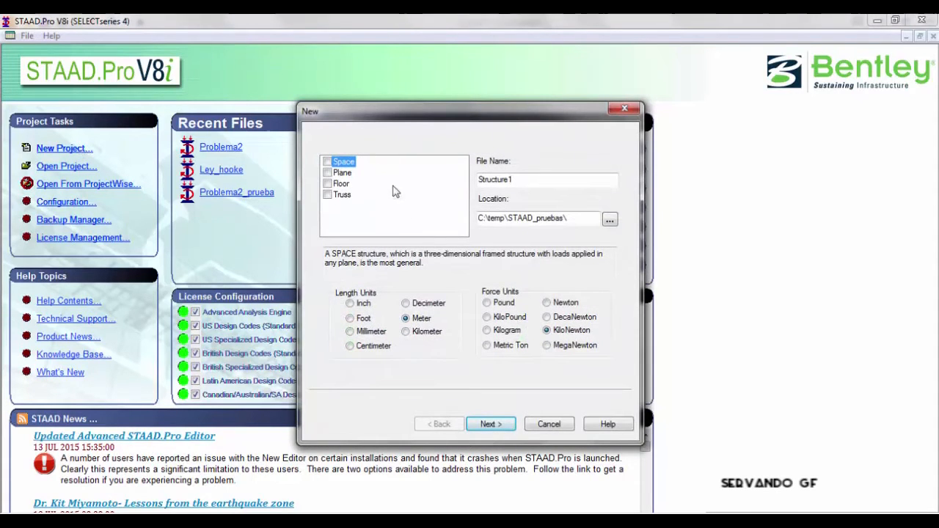
click(328, 174)
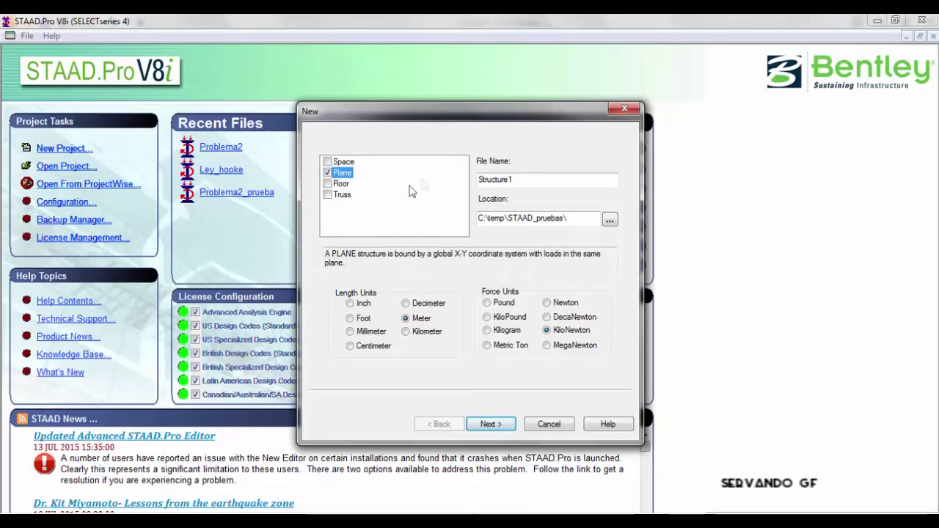
double_click(536, 180)
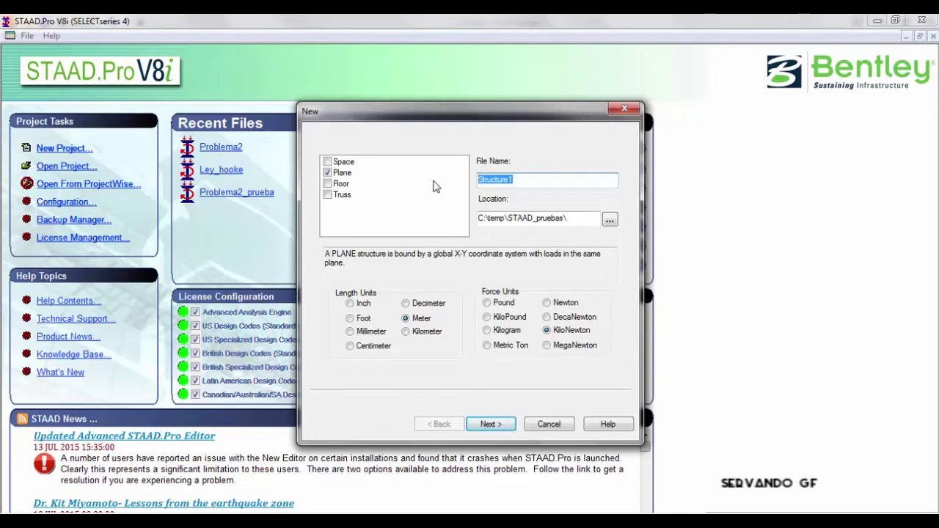
text(example2)
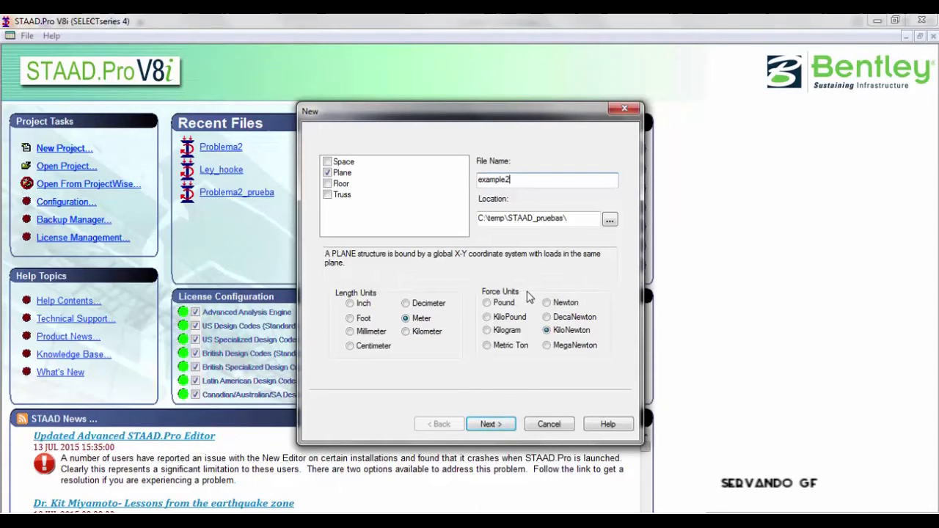
click(497, 424)
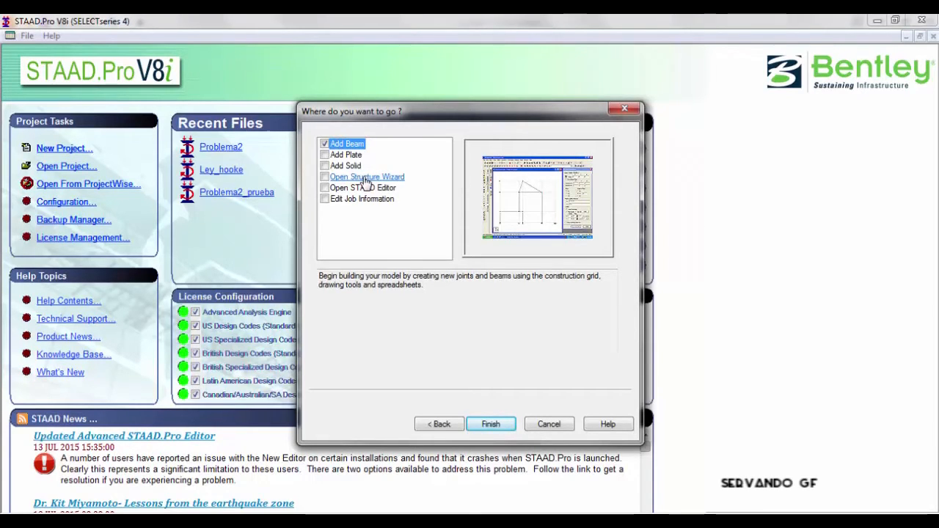
click(490, 426)
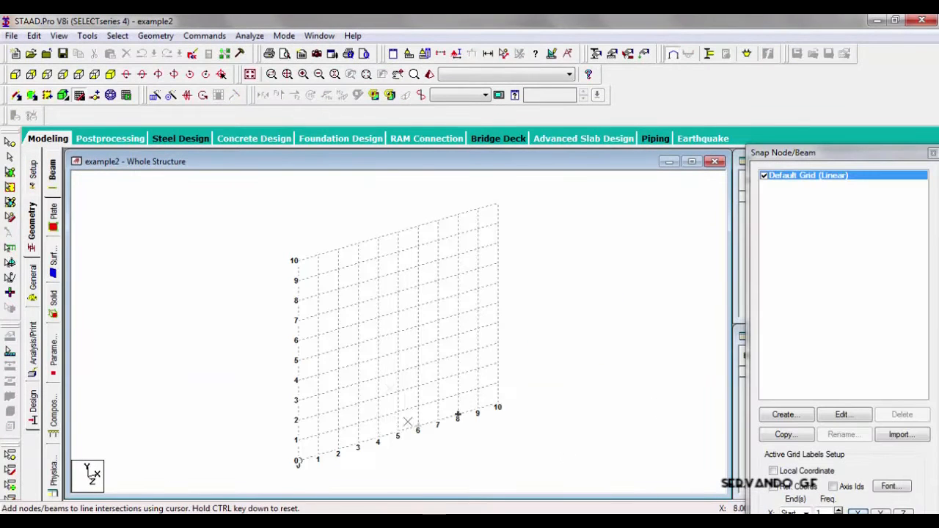
Step: Create and activate an irregular X-Y grid named Grid2 with relative gridline distances 3 4 in X and 3 5 in Y
click(498, 242)
click(498, 243)
click(784, 415)
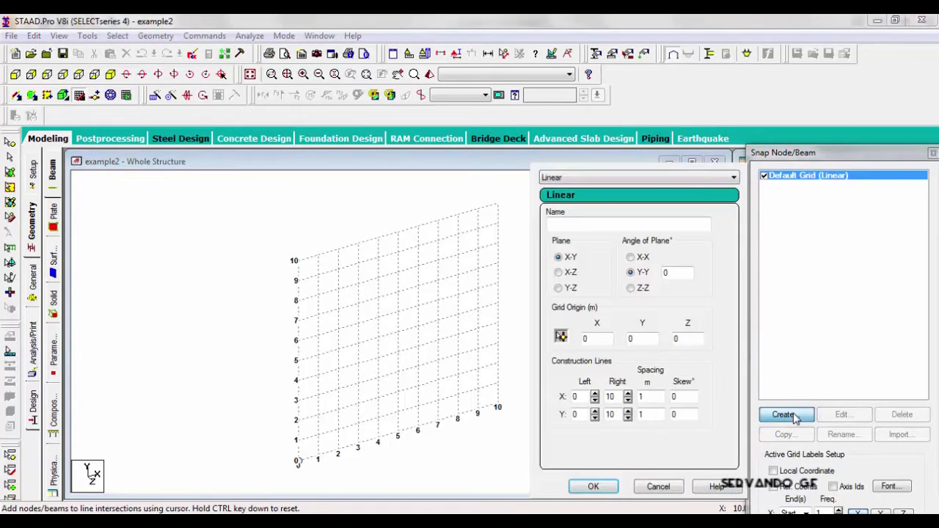
click(701, 178)
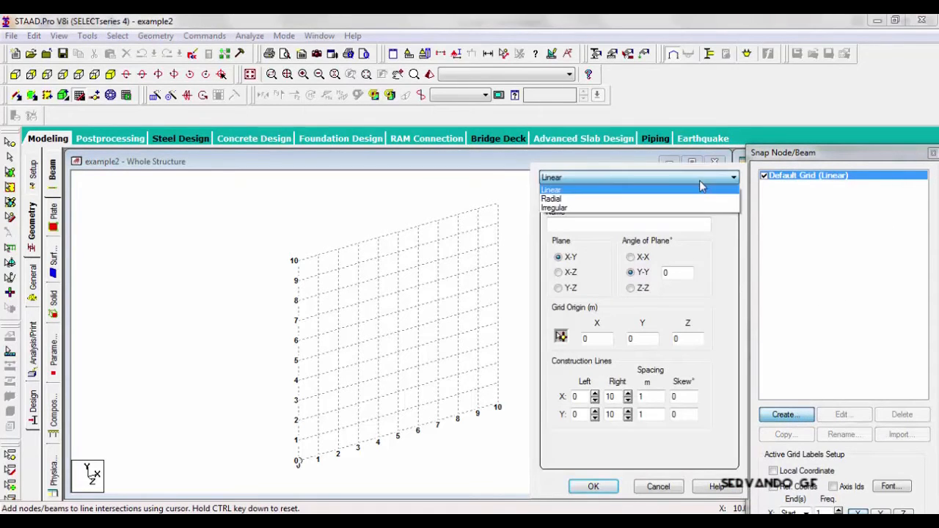
click(604, 211)
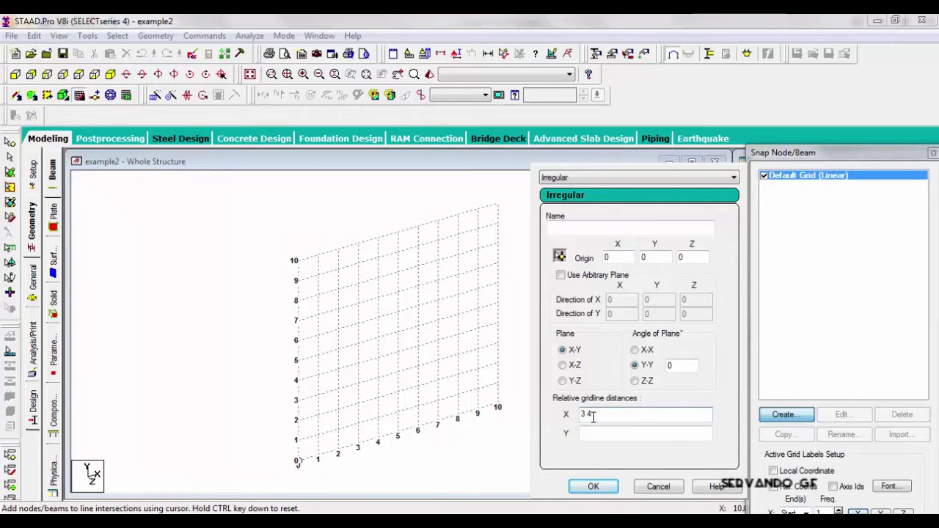
click(608, 434)
text(3)
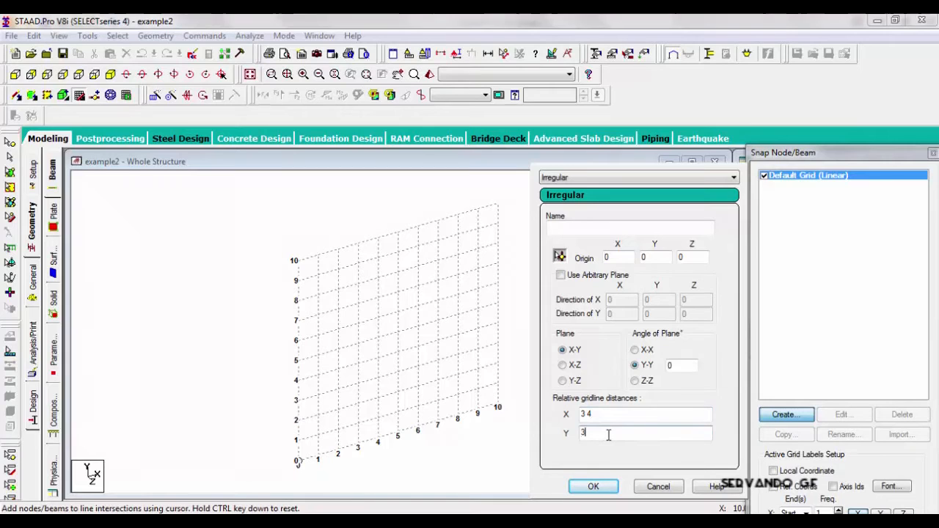
text( 5)
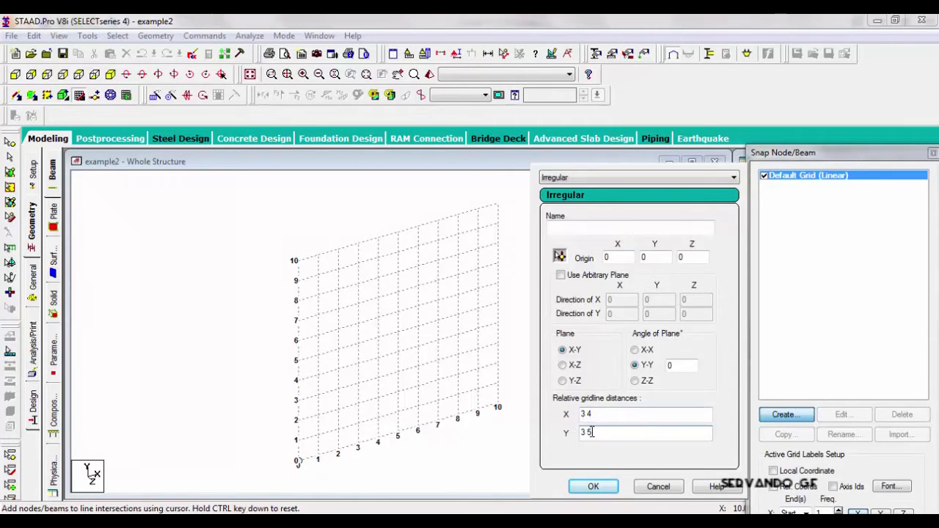
click(579, 226)
text(Grid2)
key(Return)
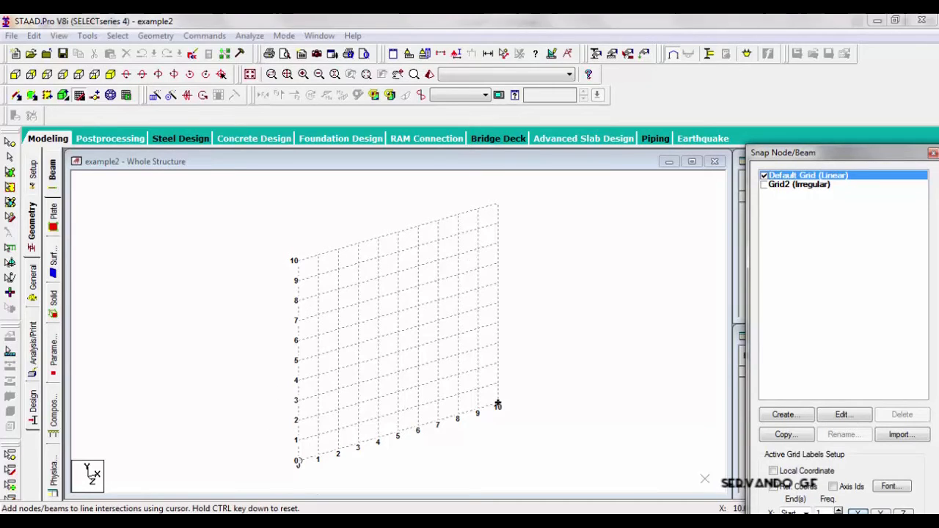
click(765, 184)
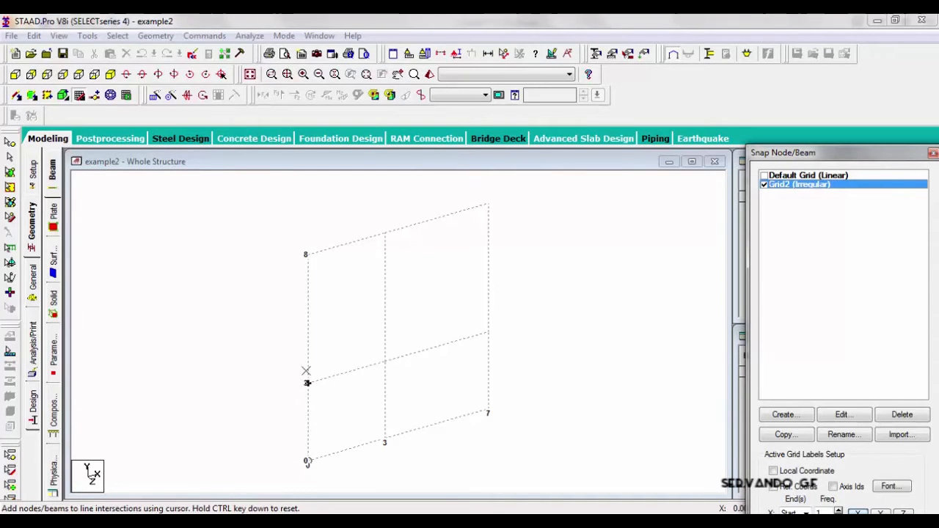
Step: Draw a vertical beam from grid point (0, 0) to (0, 3) and a horizontal beam on to (3, 3)
click(307, 255)
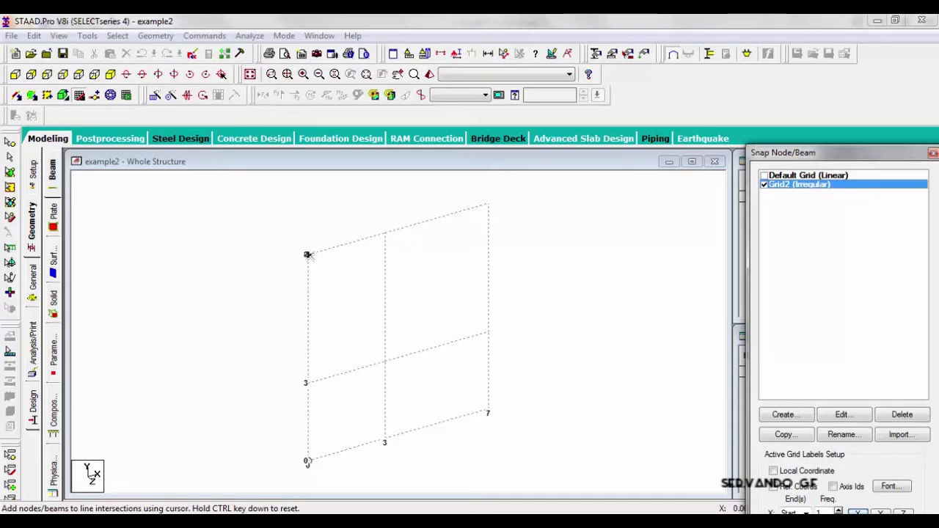
click(307, 463)
click(308, 462)
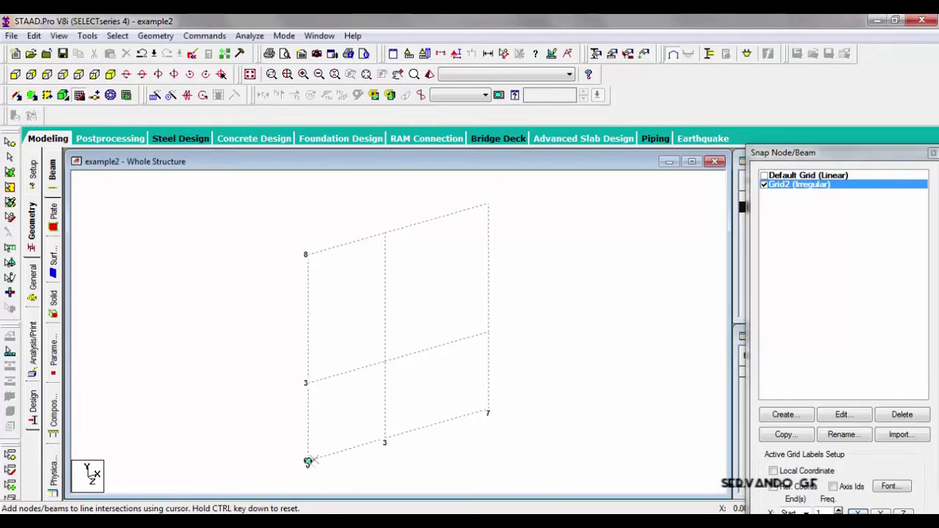
click(308, 383)
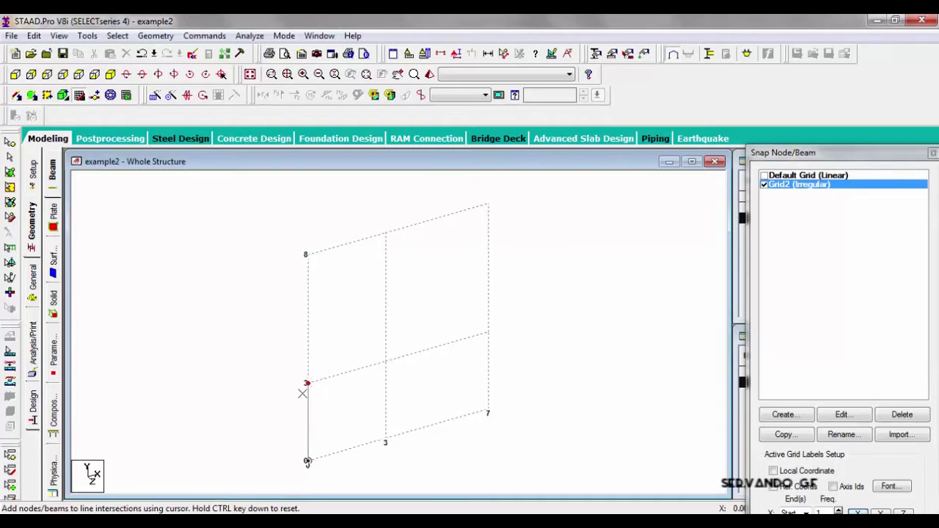
click(385, 361)
Step: Draw beams from (3, 3) to (7, 8), down to (7, 0) and back to (3, 3), then finish snapping beams
click(488, 203)
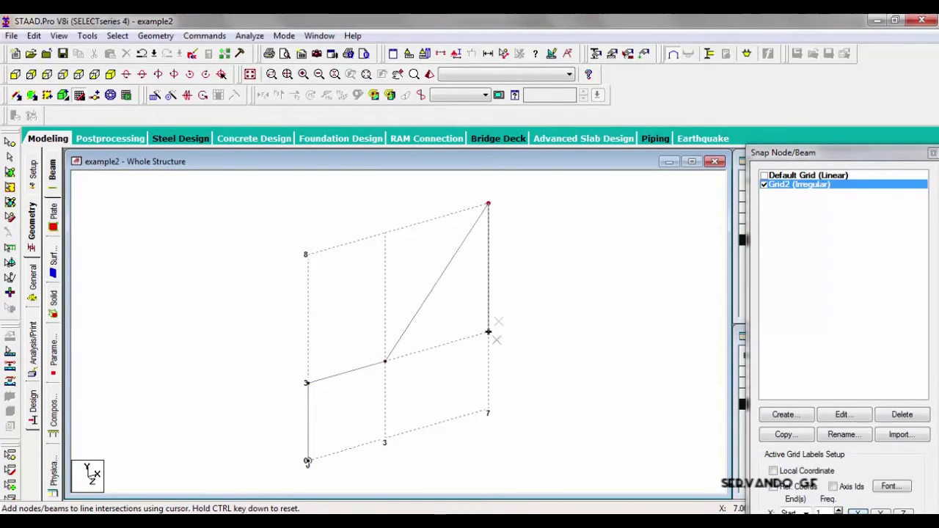
click(488, 411)
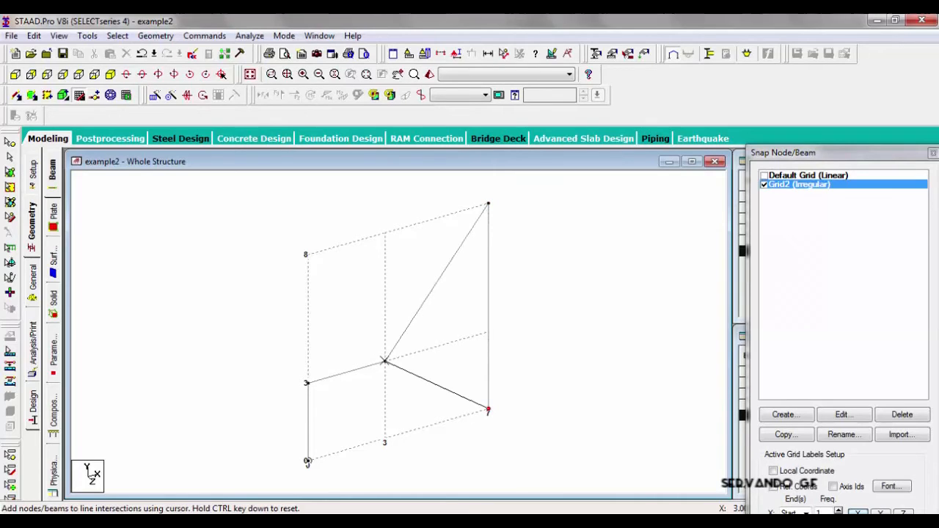
click(385, 361)
click(488, 411)
click(385, 361)
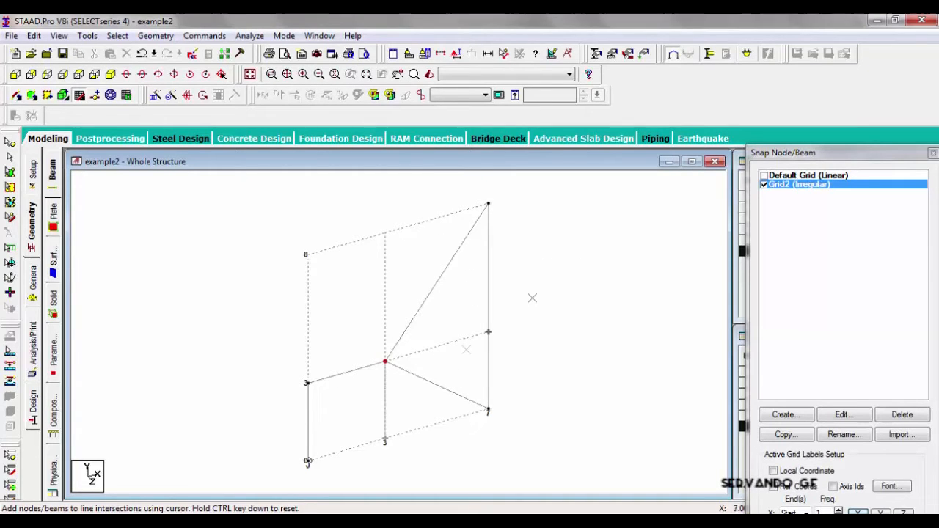
drag(851, 161, 719, 44)
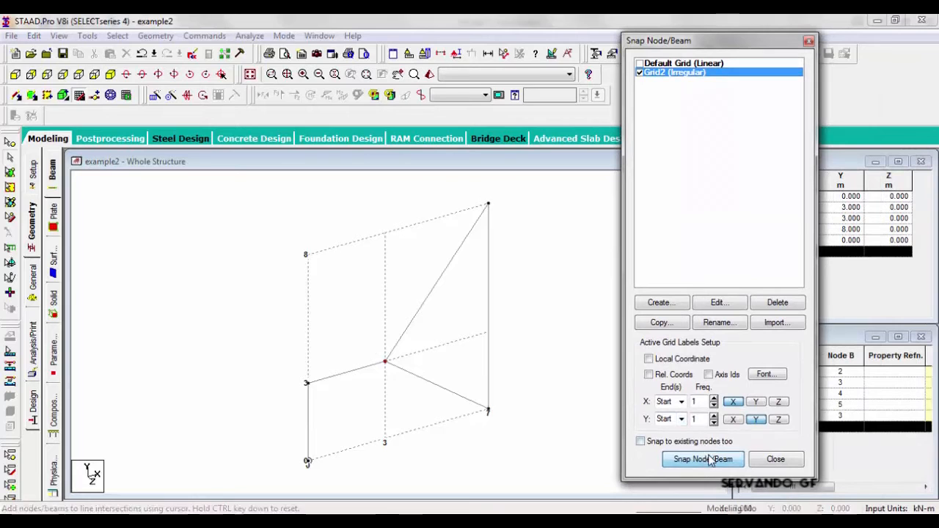
click(776, 460)
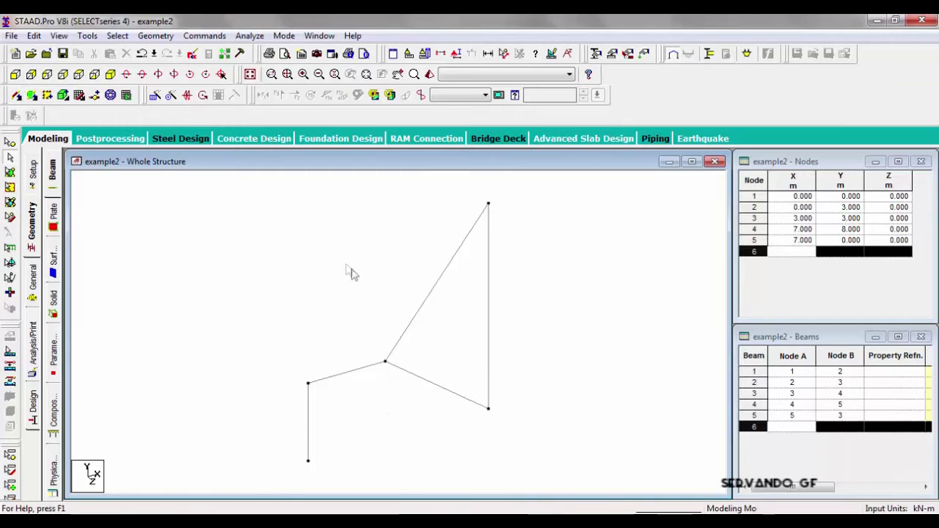
Step: View the structure from the front and add the Spanish IPE200 steel section from the section database
click(15, 75)
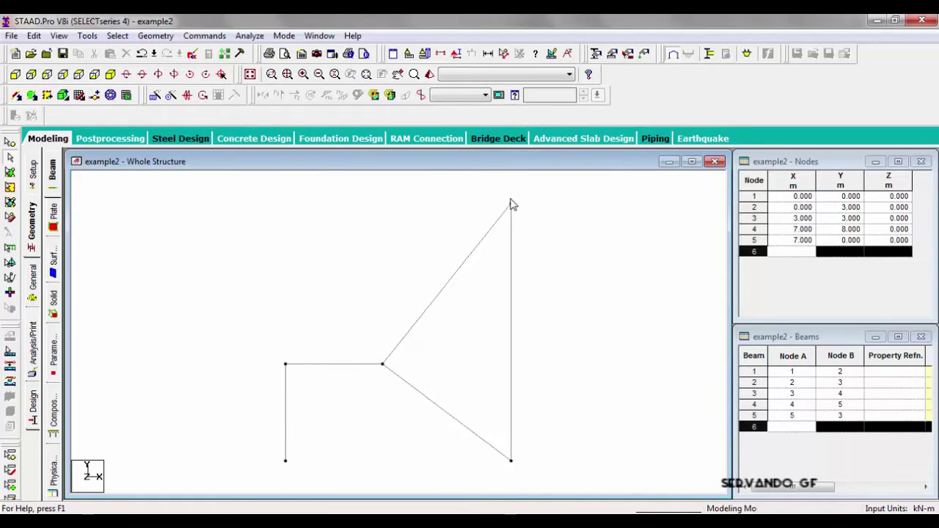
click(596, 54)
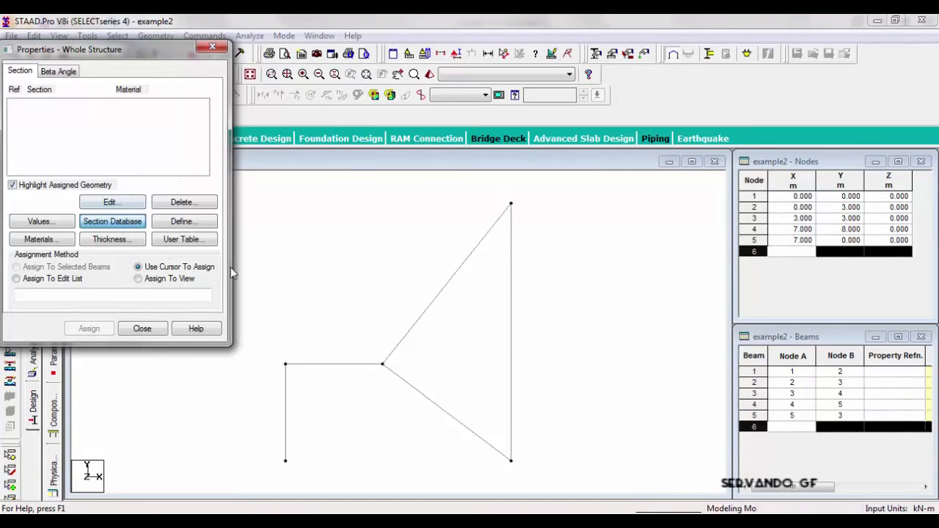
scroll(340, 190, down, 3)
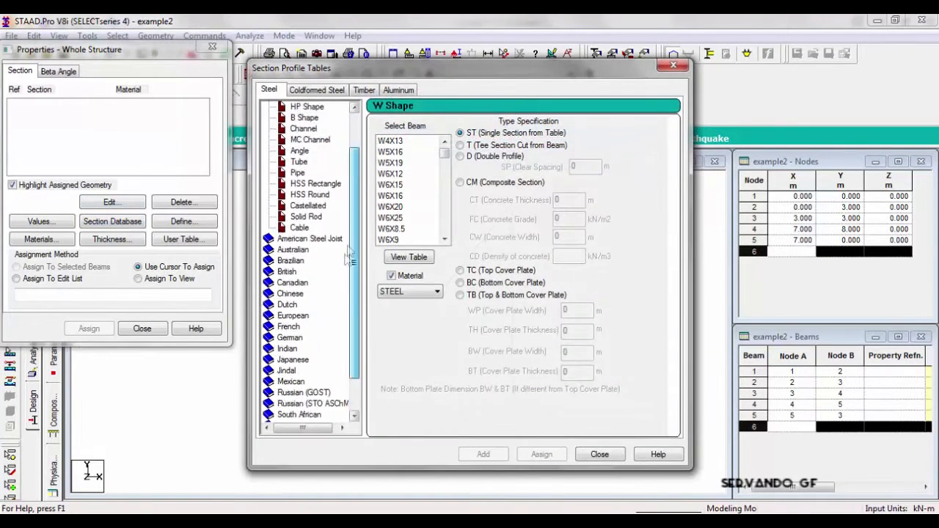
click(281, 394)
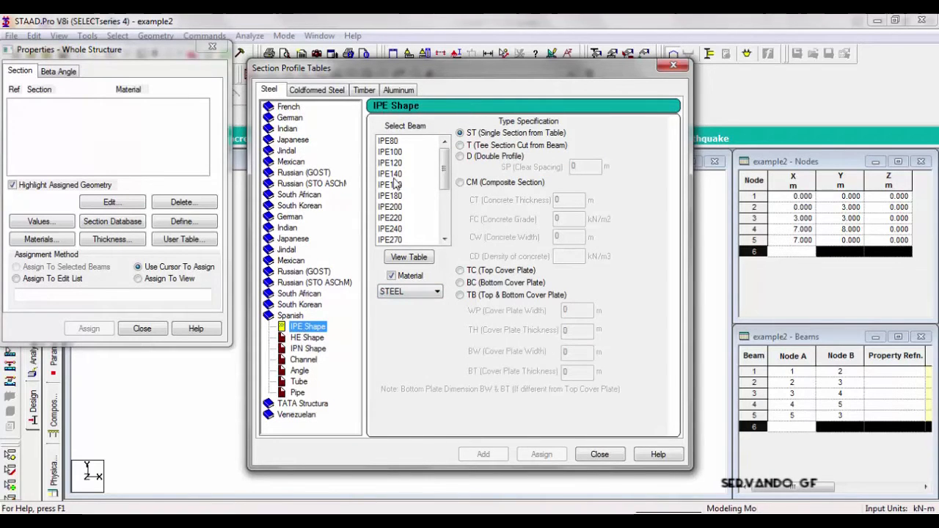
click(393, 207)
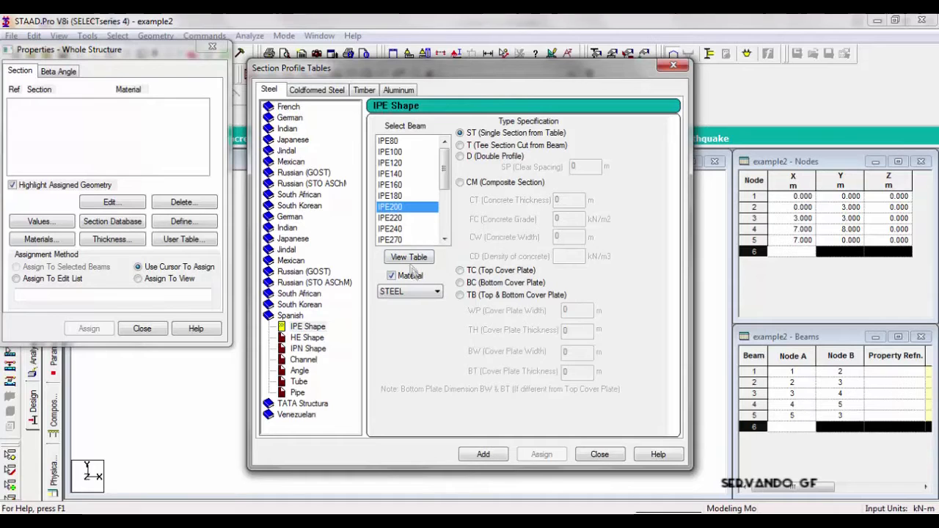
click(483, 455)
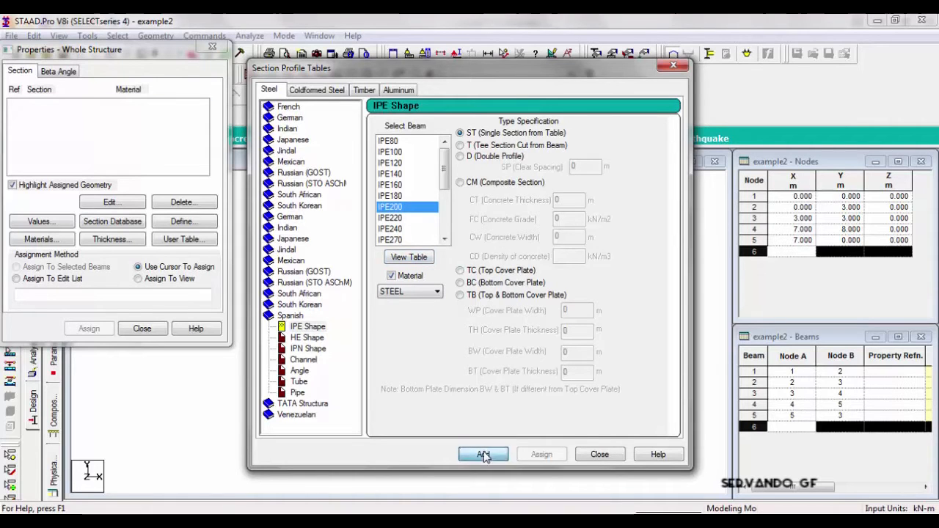
click(599, 454)
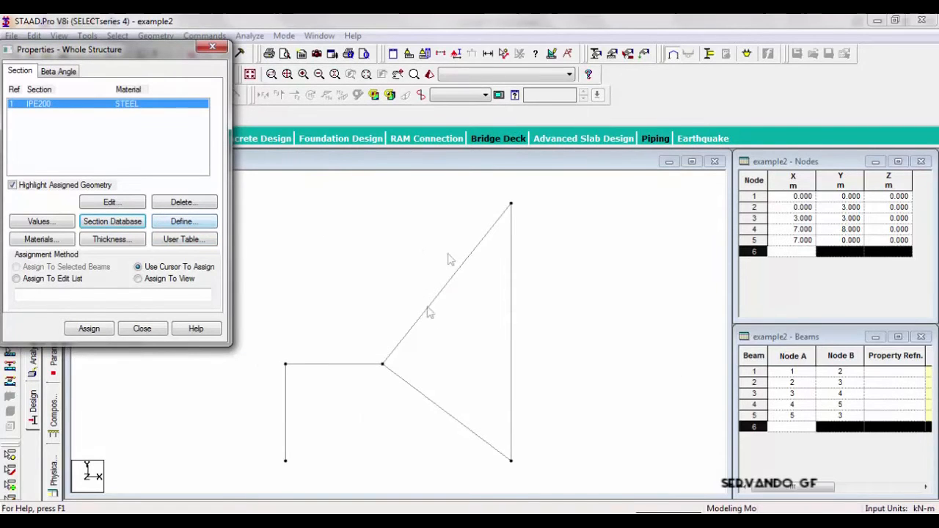
Step: Define a circular concrete section with a diameter YD of 0.04 m and add it to the properties
click(192, 222)
click(540, 236)
text(.)
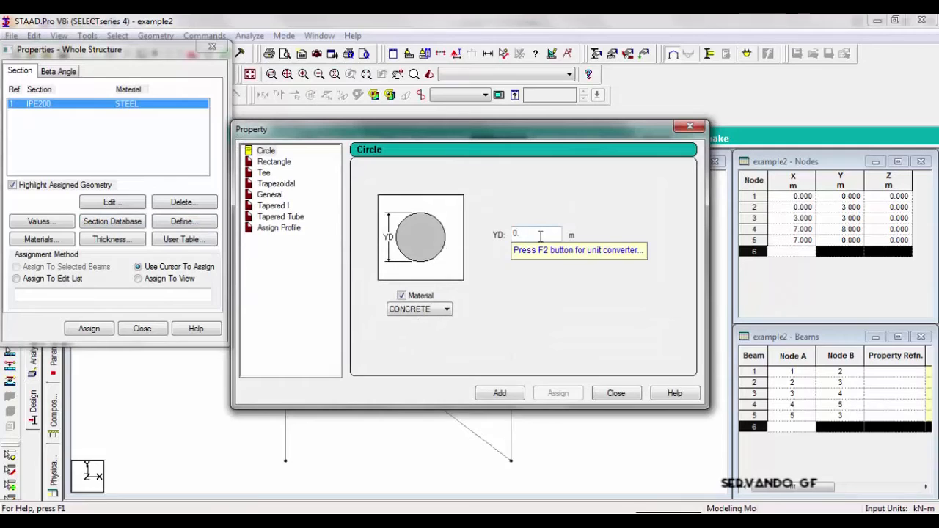
text(0)
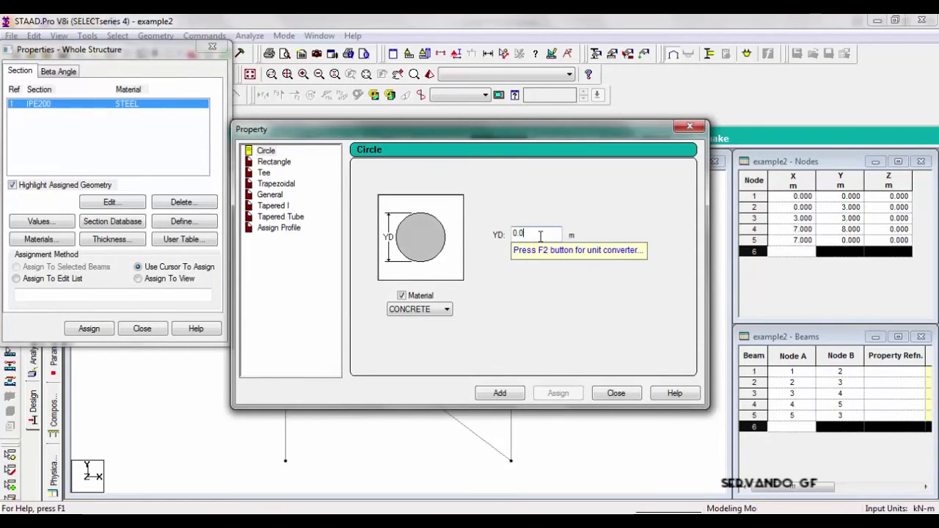
text(4)
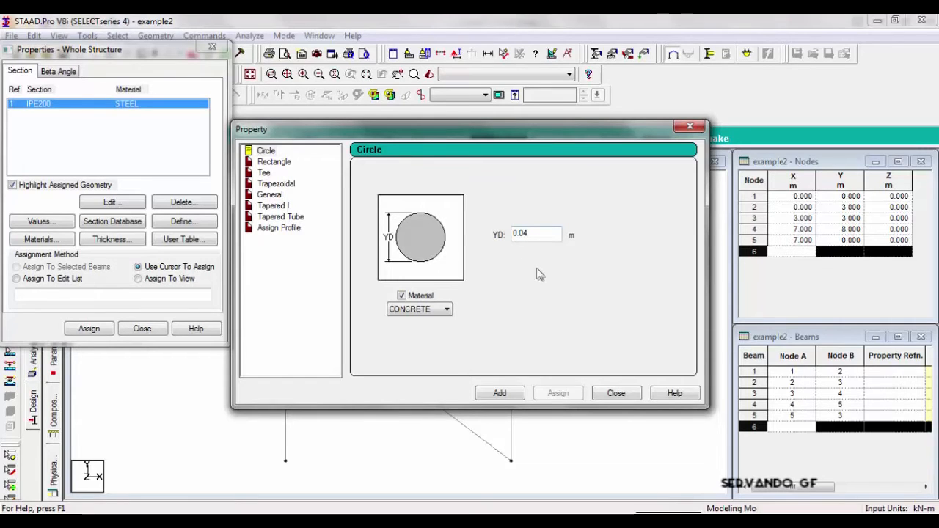
click(515, 392)
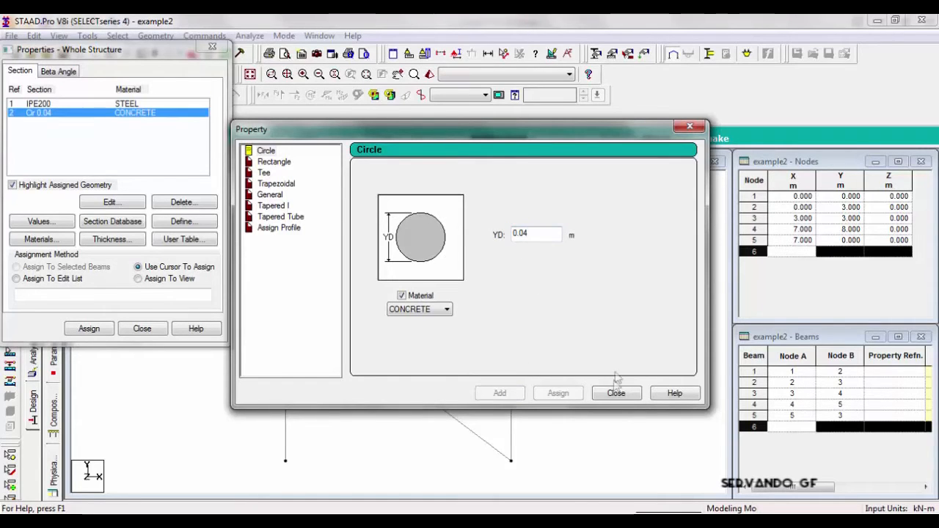
click(615, 394)
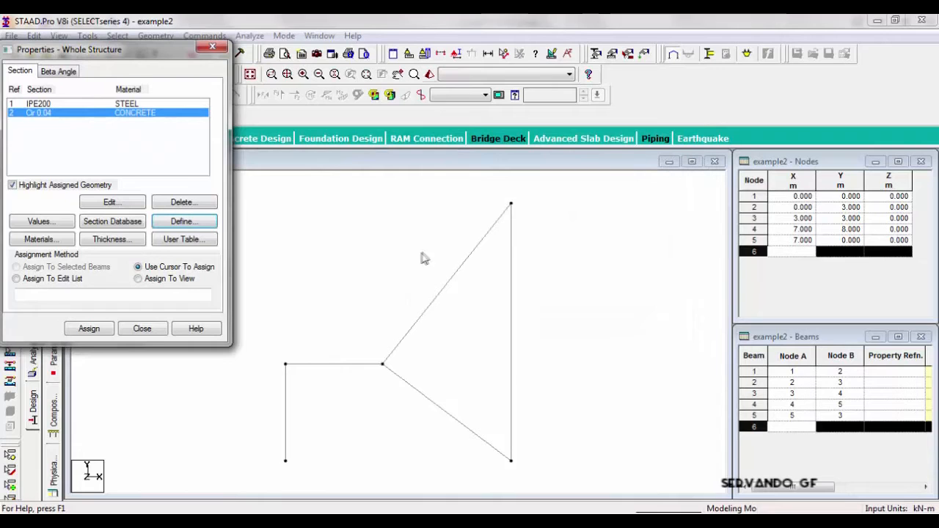
Step: Assign the IPE200 steel section to the left column, the horizontal beam, the lower diagonal and the tall right column
click(64, 104)
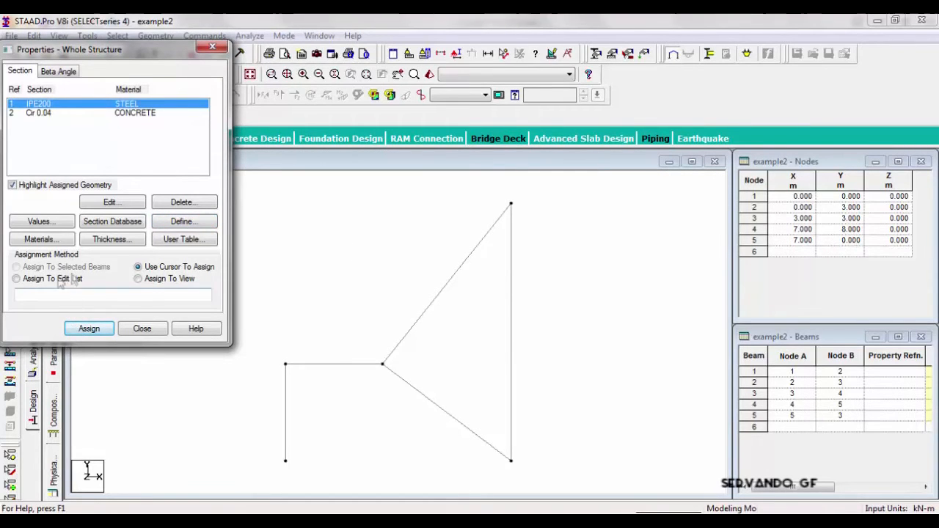
click(92, 330)
click(286, 418)
click(336, 365)
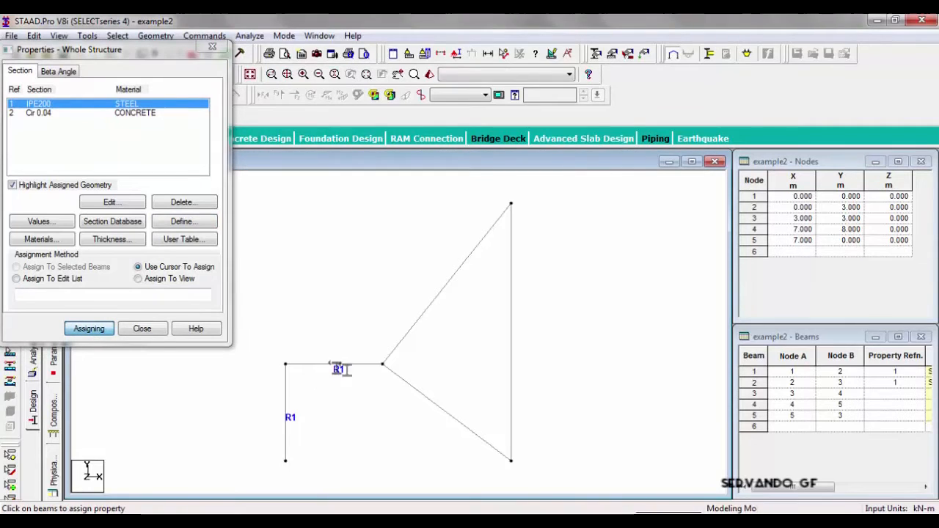
click(435, 404)
click(511, 351)
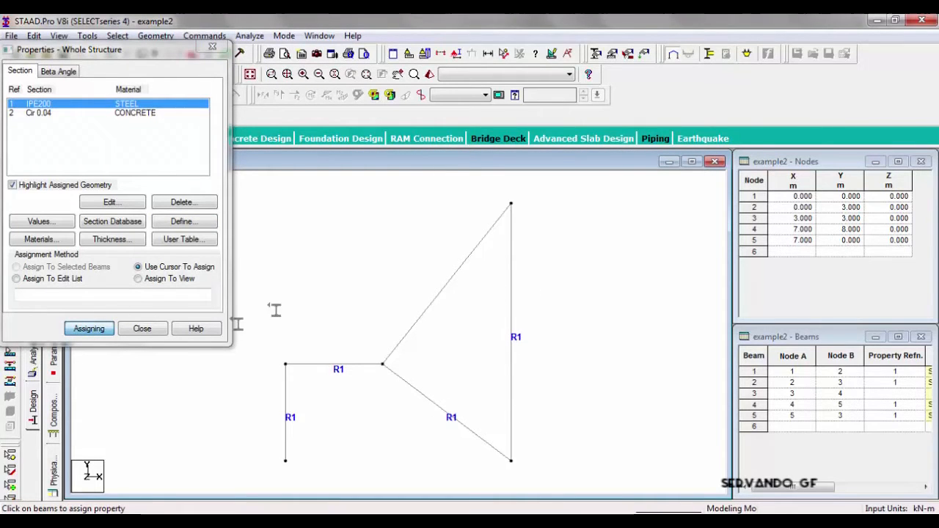
Step: Assign the 0.04 m circular concrete section to the upper diagonal beam between (3, 3) and (7, 8), and finish the section assignments
click(42, 116)
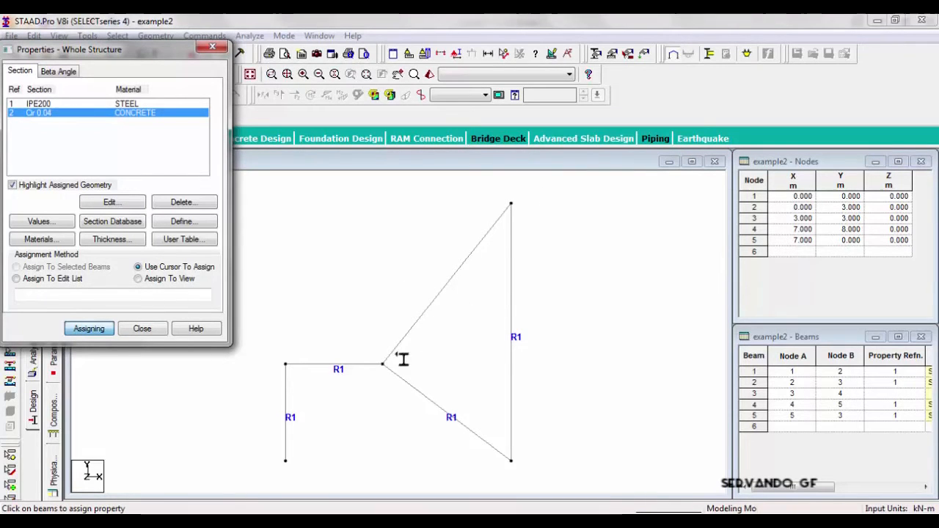
click(449, 290)
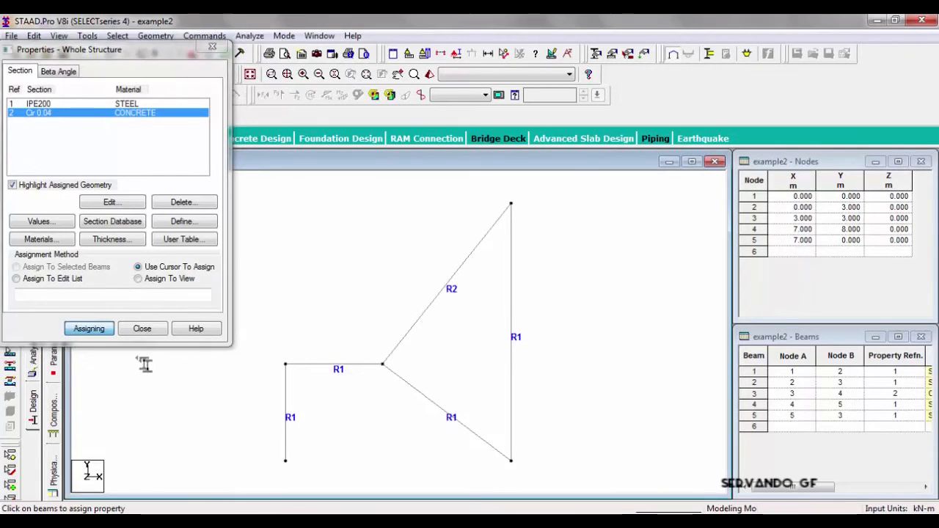
click(141, 329)
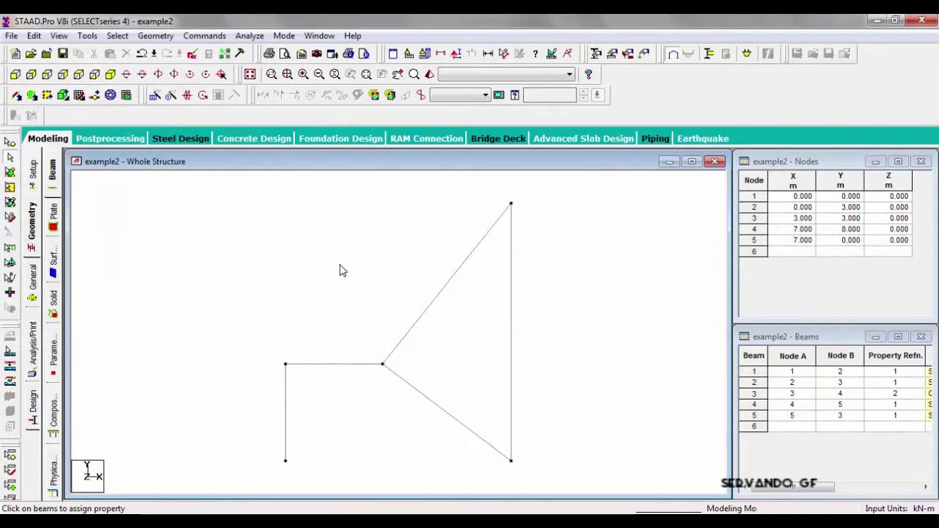
Step: Inspect the assigned member sections in a maximized 3D rendered view of the frame
click(431, 75)
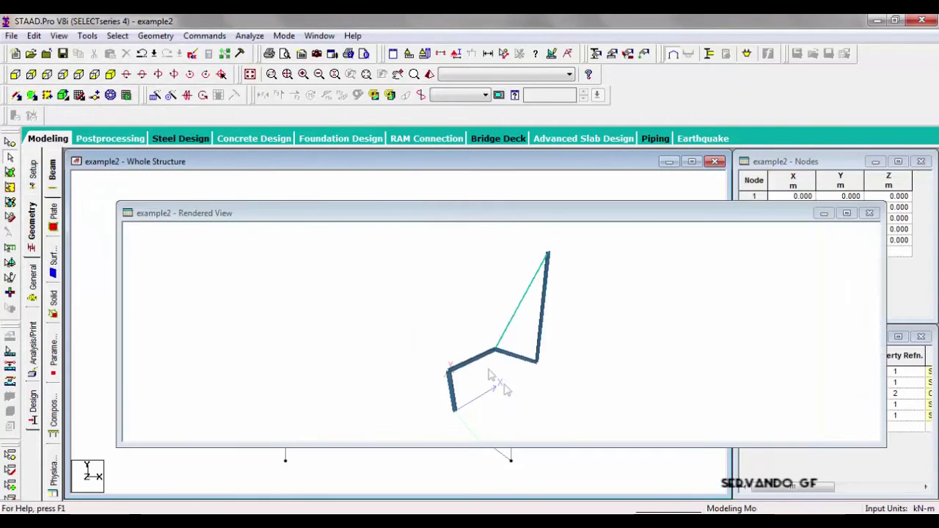
double_click(551, 218)
drag(480, 360, 422, 471)
scroll(421, 471, up, 2)
scroll(397, 414, up, 2)
scroll(355, 429, up, 1)
drag(379, 434, 506, 387)
middle_drag(506, 389, 478, 389)
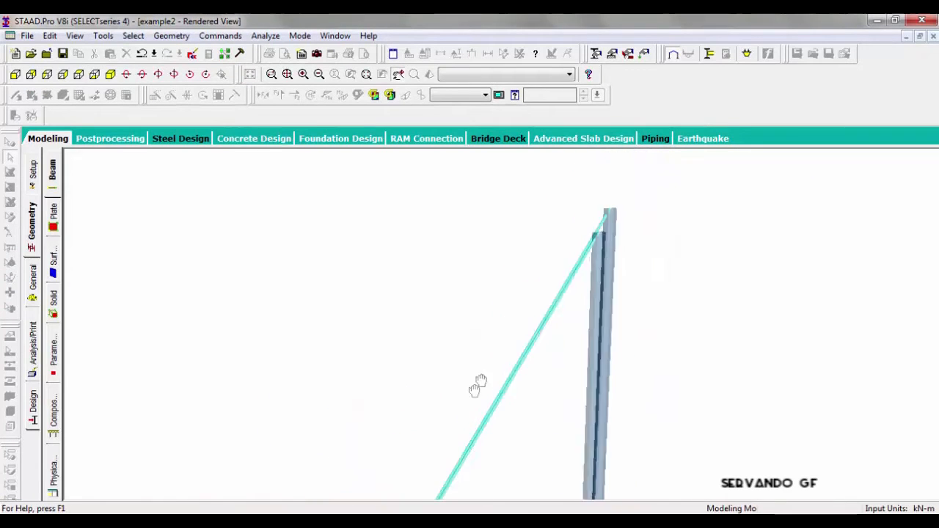
middle_drag(445, 415, 475, 337)
scroll(474, 315, down, 2)
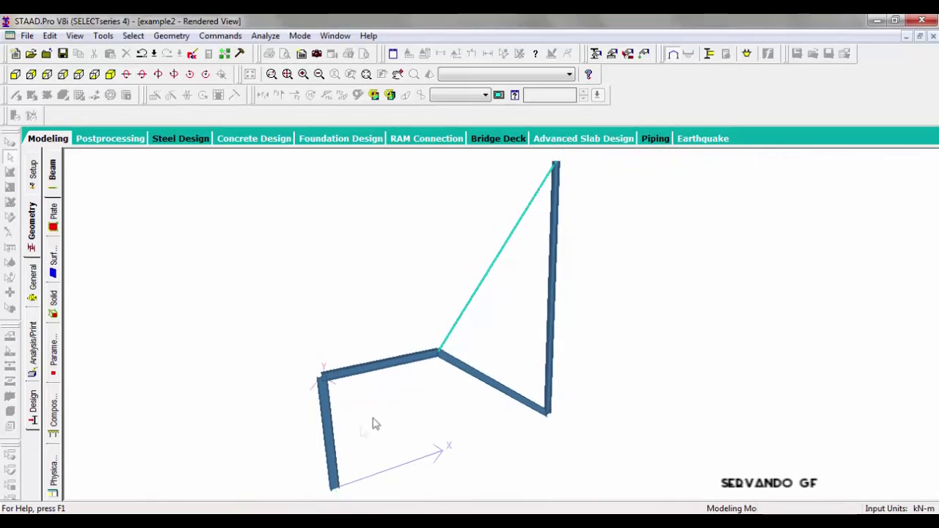
Step: Return to the whole structure view and create a fixed support definition
click(33, 174)
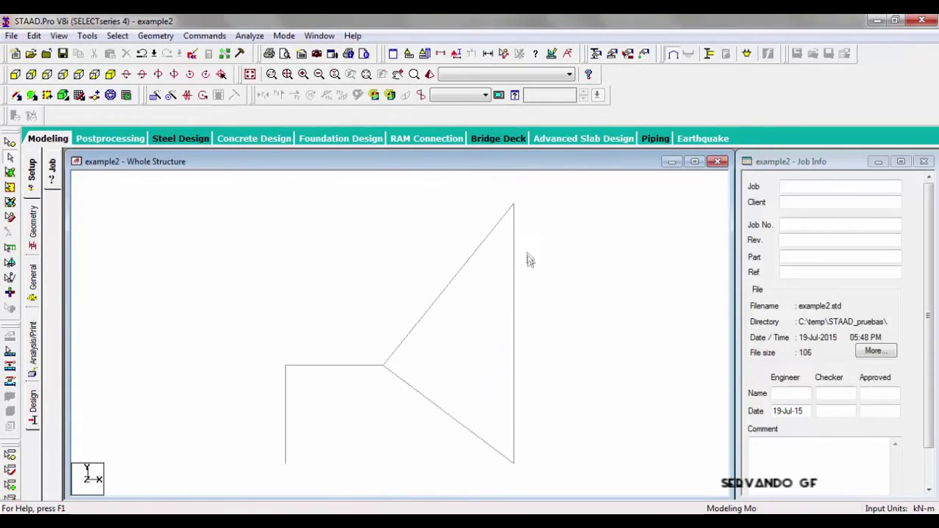
click(613, 61)
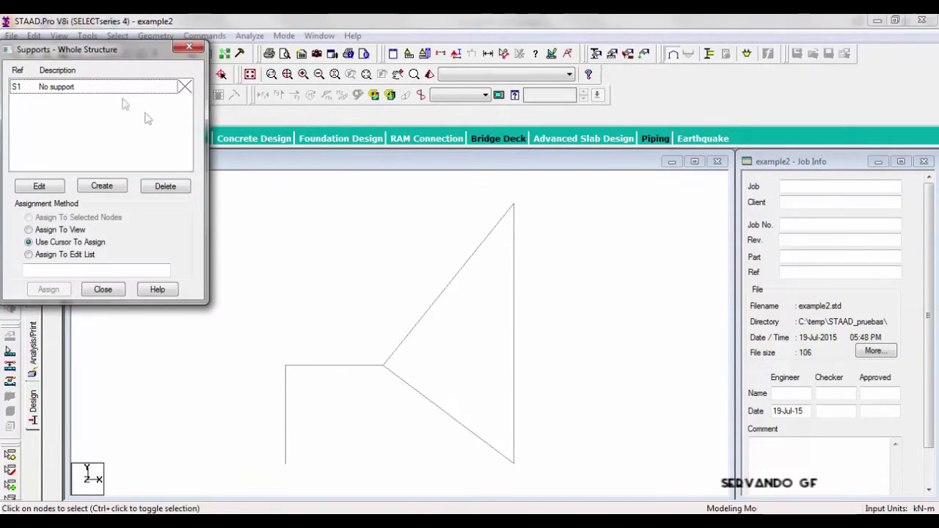
click(100, 186)
click(75, 339)
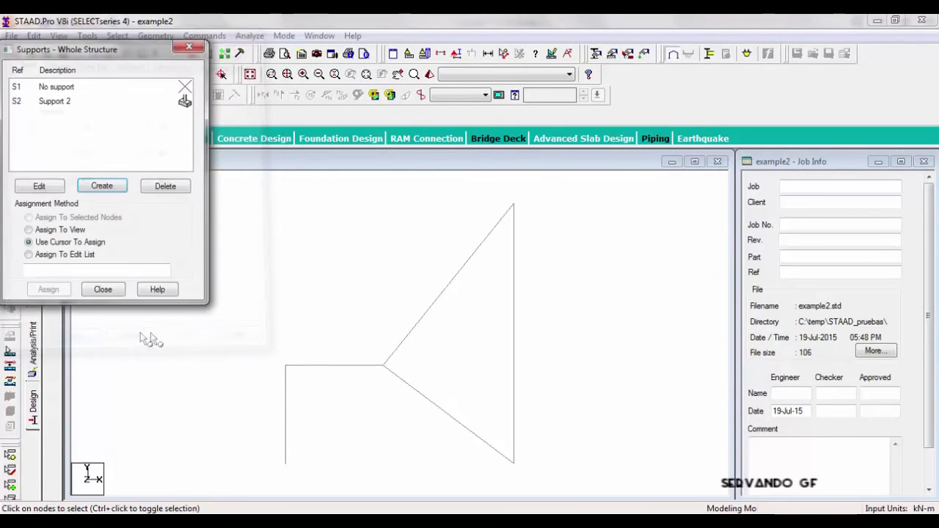
click(102, 289)
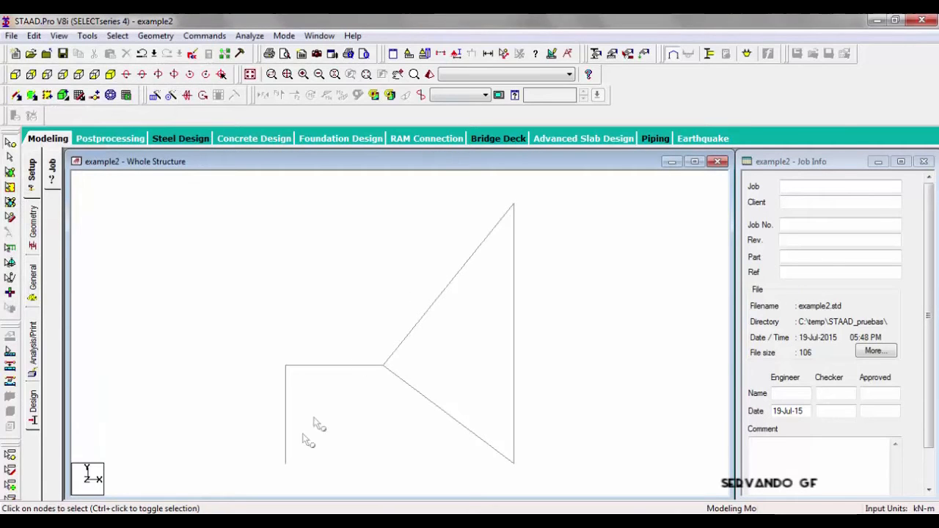
Step: Turn on node number labels for the structure
click(456, 55)
click(333, 118)
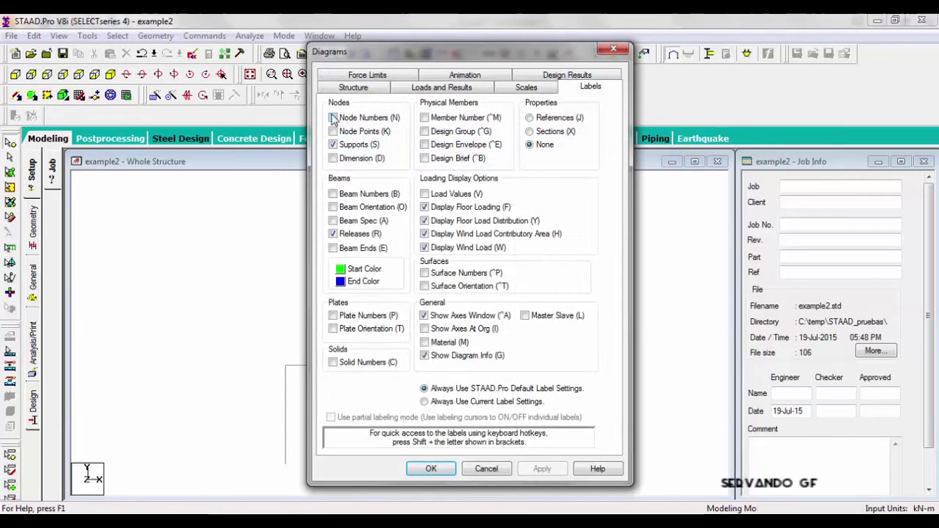
click(540, 469)
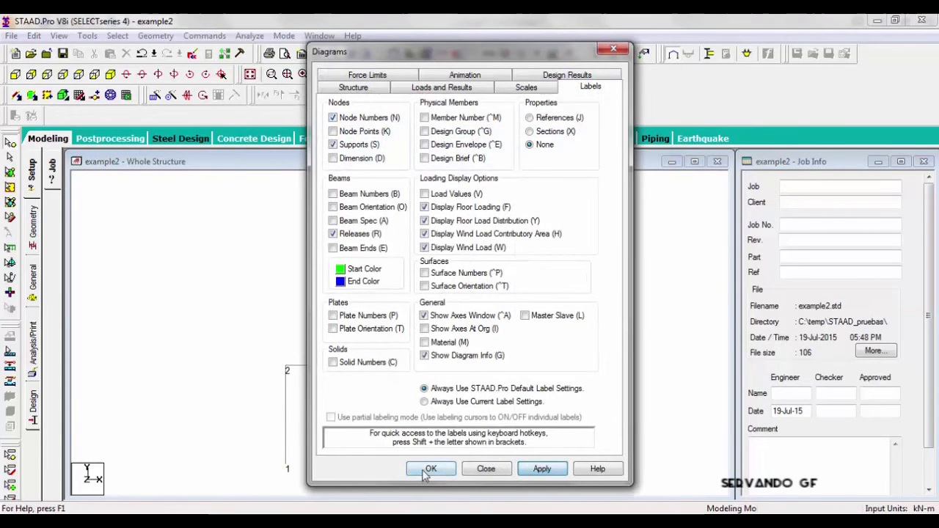
click(428, 471)
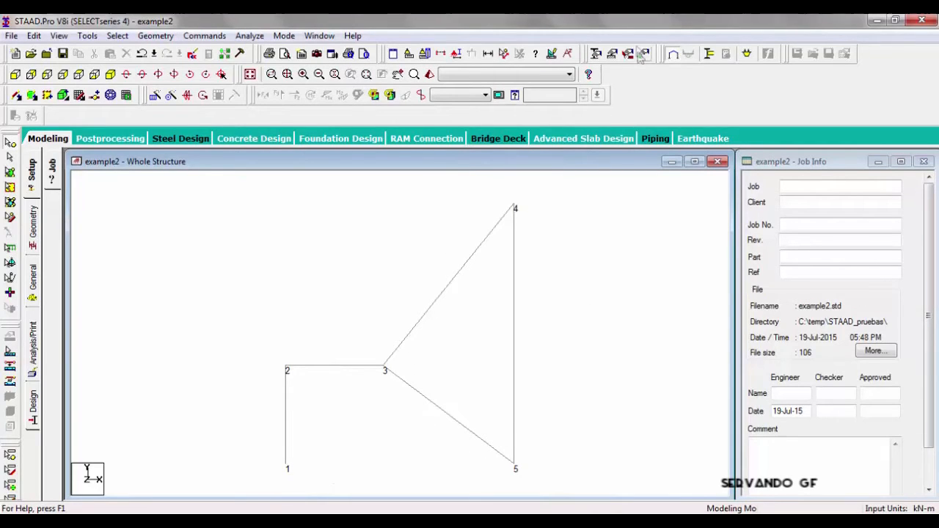
Step: Assign the fixed support, Support 2, to nodes 1 and 5 and accept the automatic save of the file
click(612, 56)
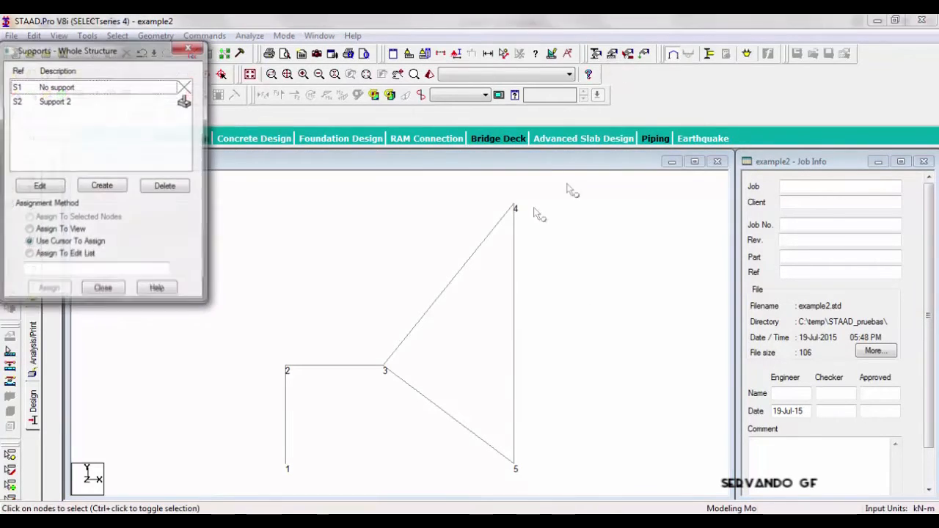
click(57, 102)
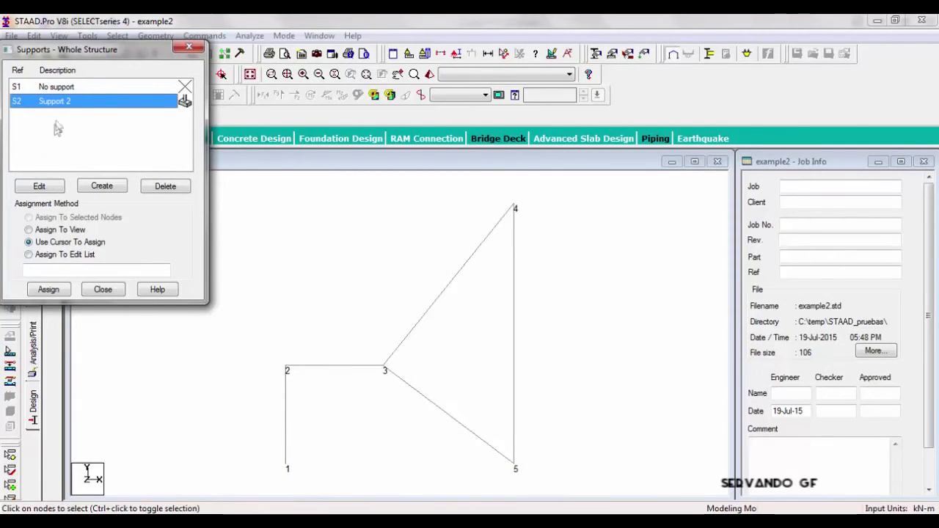
click(48, 290)
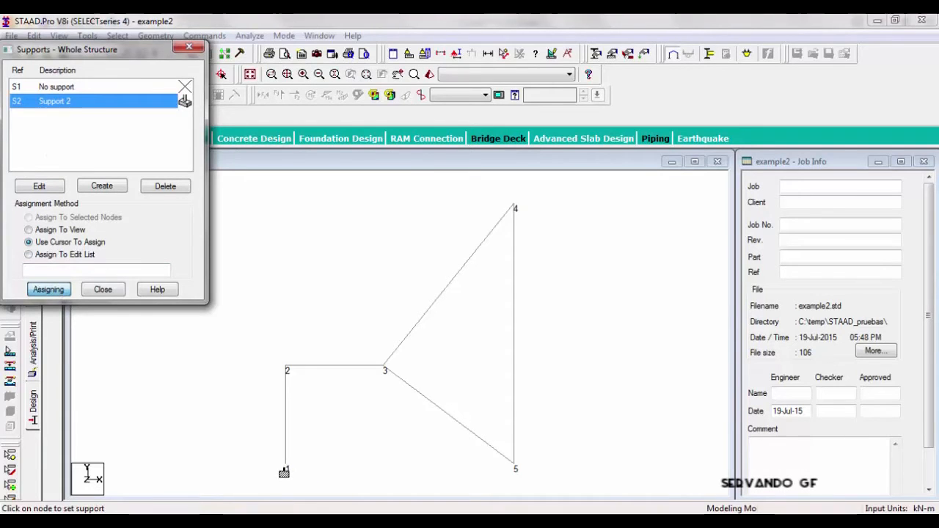
click(285, 465)
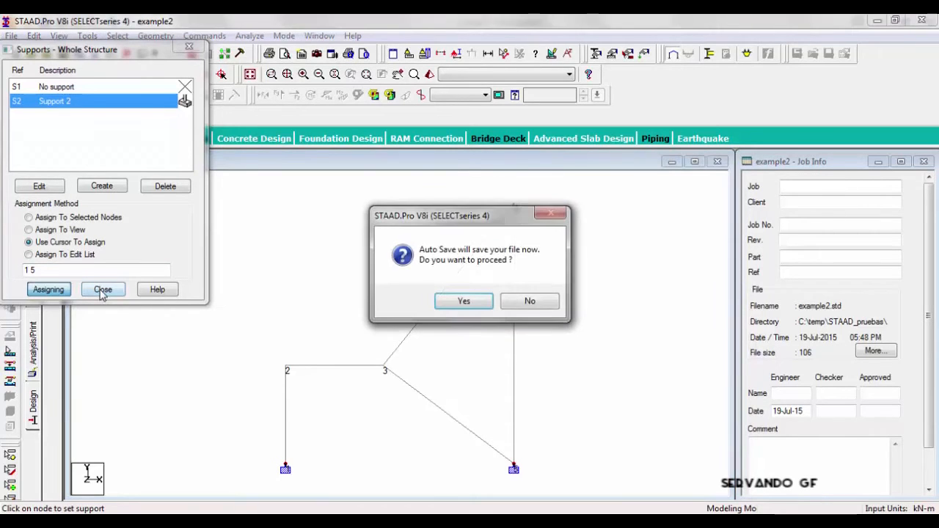
click(480, 307)
click(387, 290)
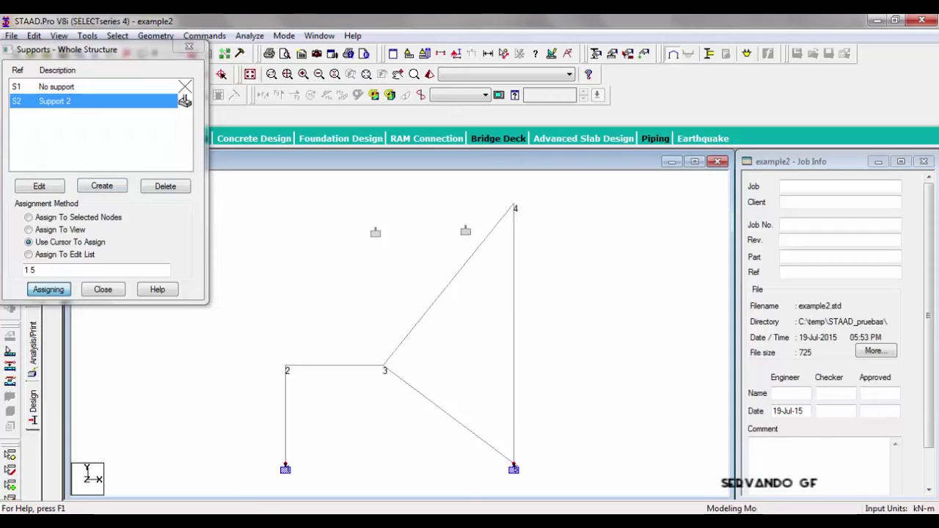
Step: Create an inclined support of type Pinned, using RefJt with node 3 as the incline reference point
click(103, 187)
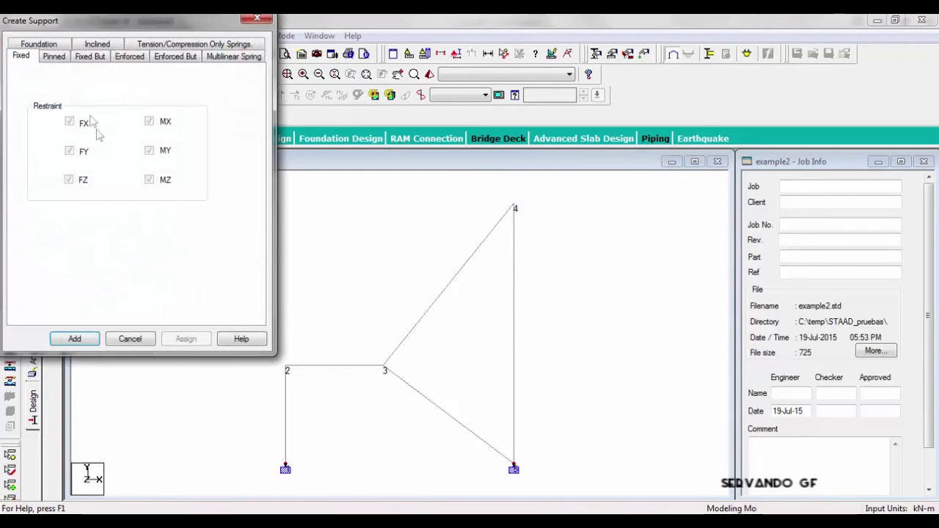
click(91, 45)
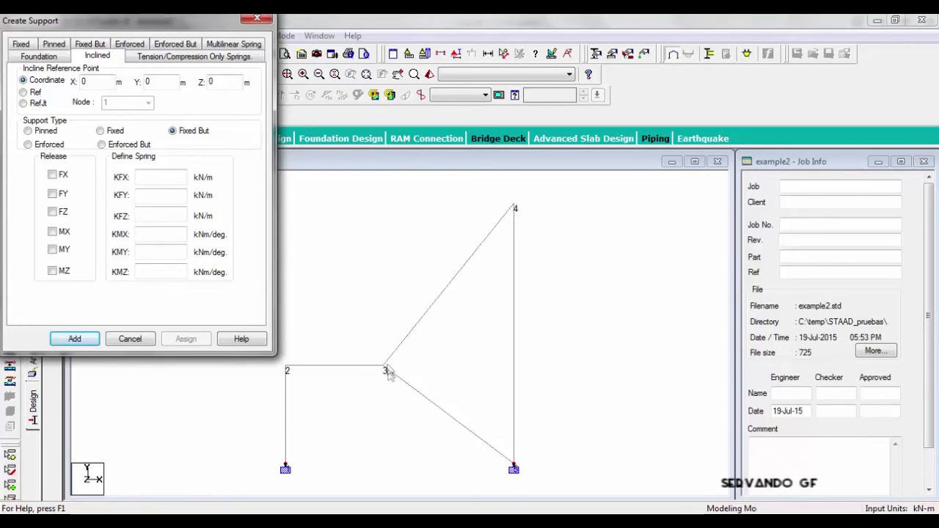
click(25, 104)
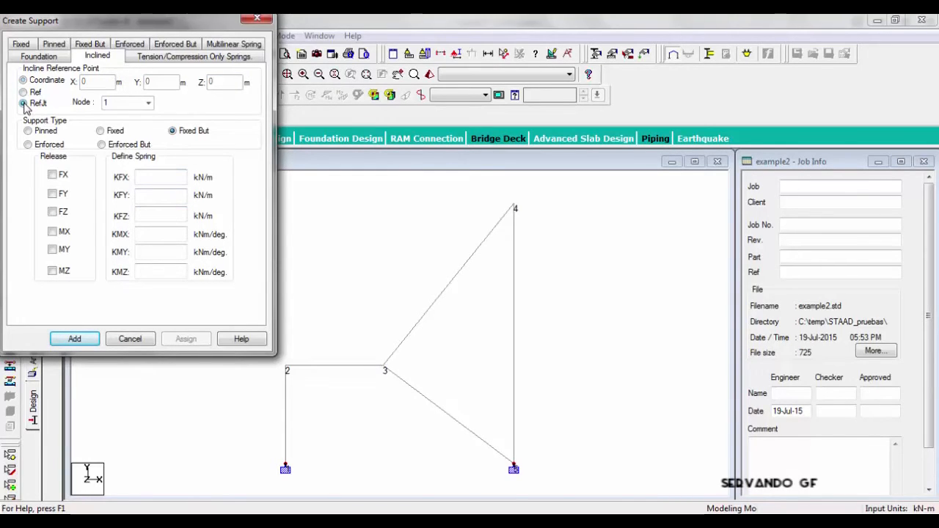
click(148, 103)
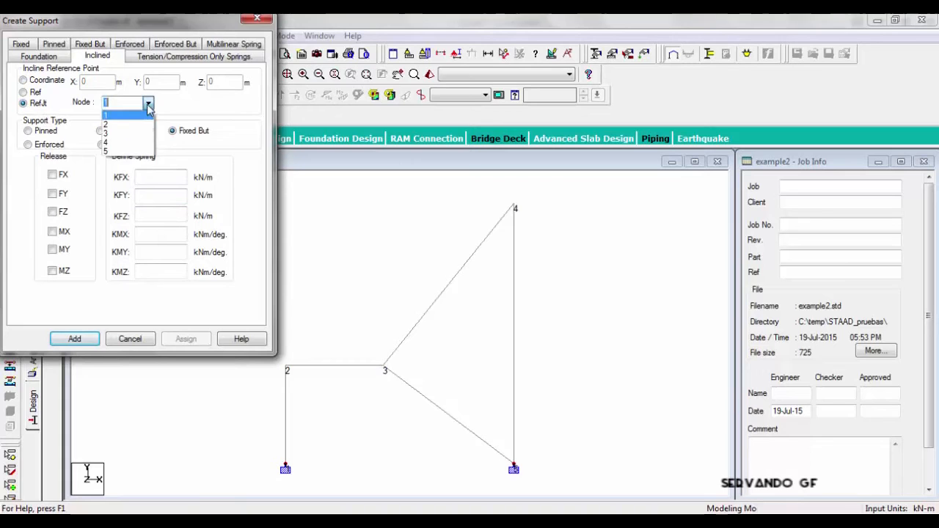
click(120, 133)
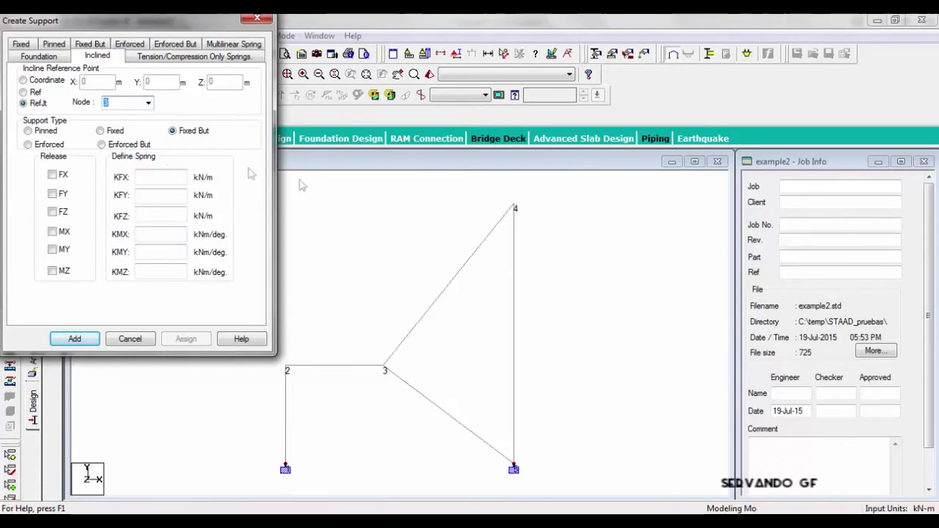
click(27, 132)
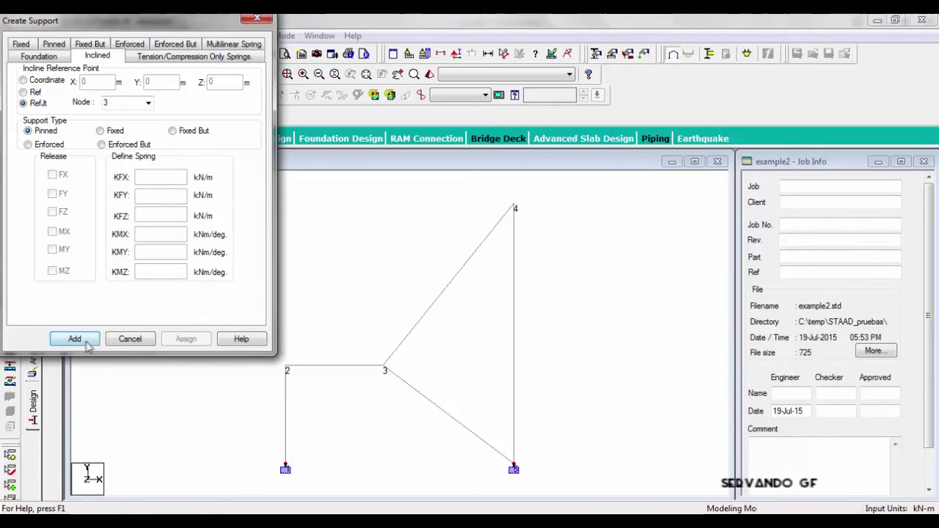
click(74, 339)
Step: Assign the inclined pinned support, Support 3, to node 4, and review its definition without changing it
click(73, 115)
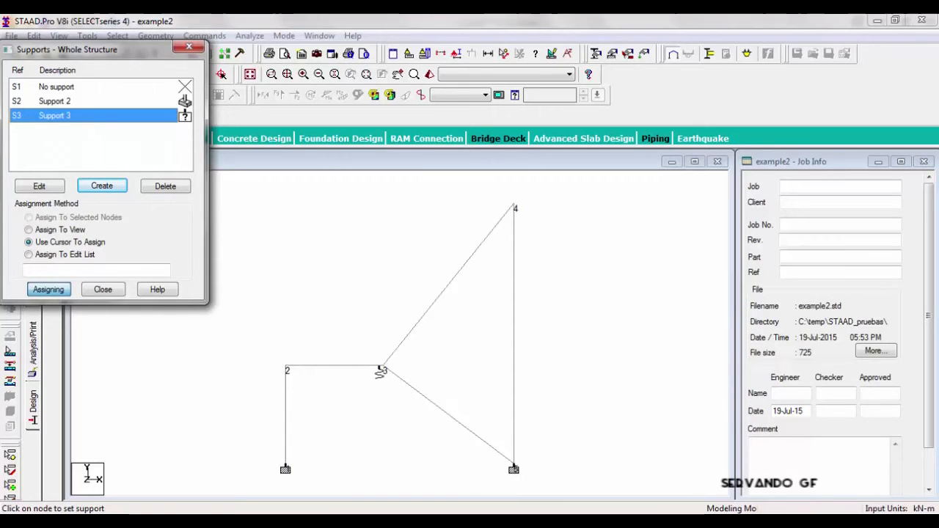
click(514, 210)
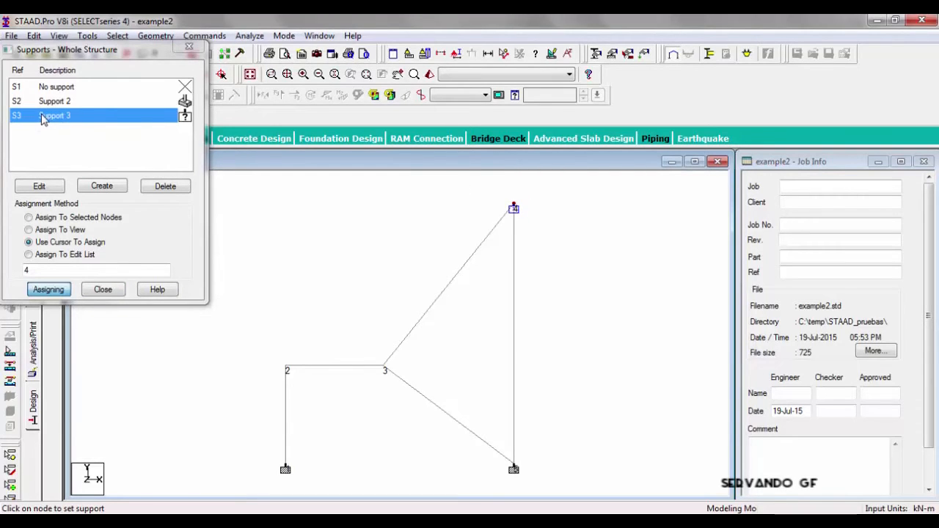
click(513, 208)
click(65, 292)
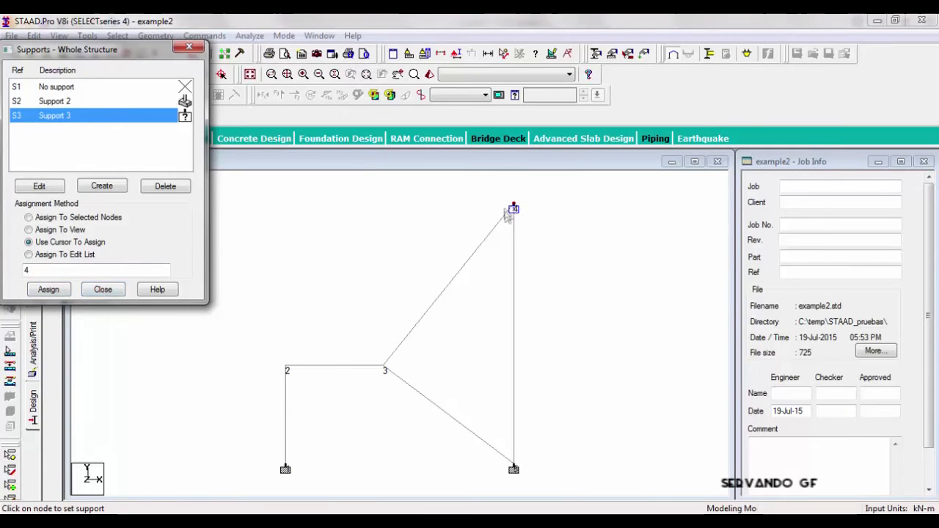
click(35, 188)
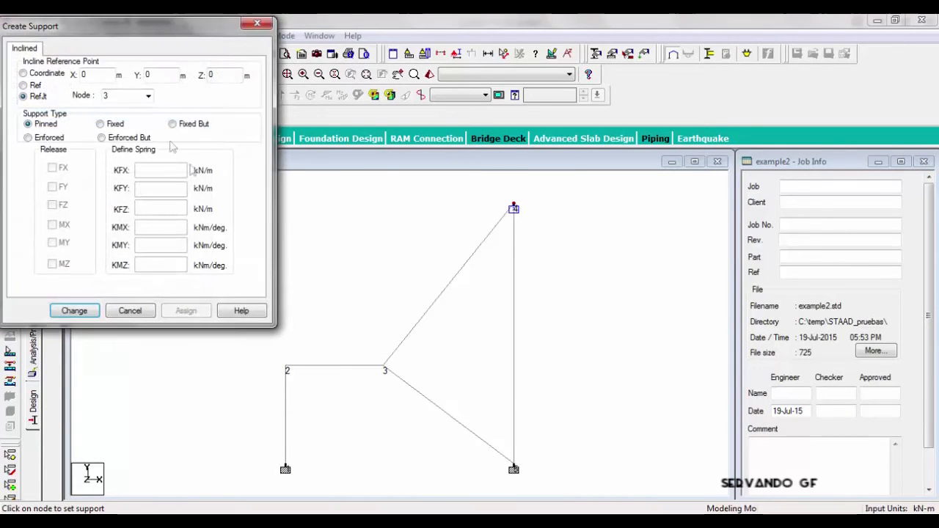
click(138, 313)
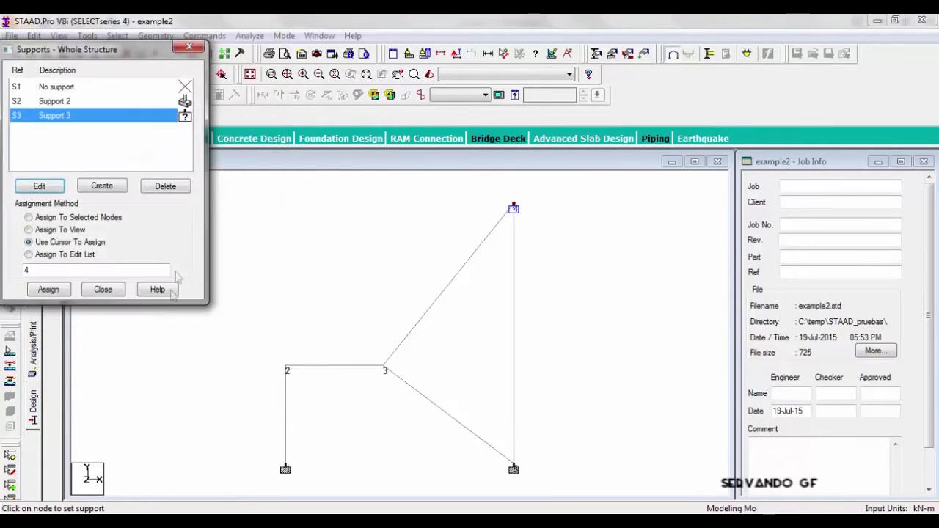
click(104, 290)
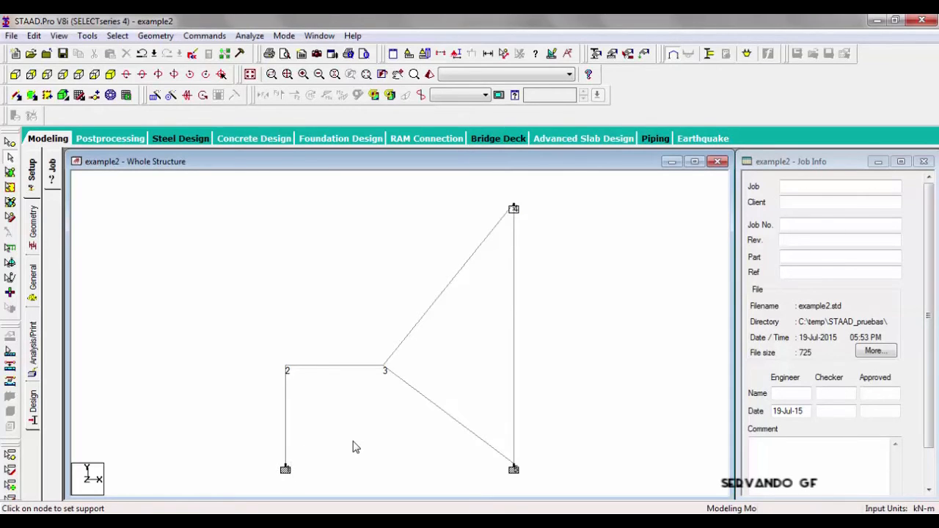
Step: Create primary load case 1 titled LOAD CASE 1 with loading type None
click(645, 57)
click(754, 187)
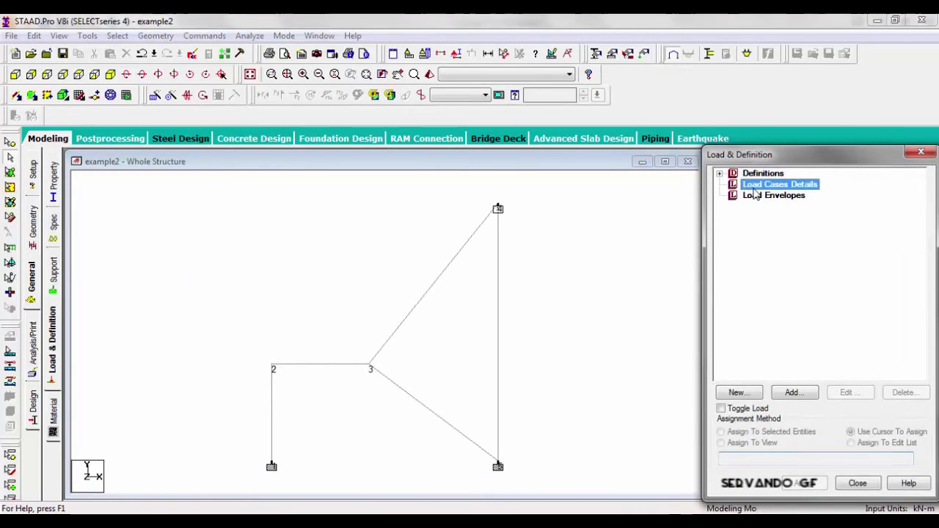
click(792, 394)
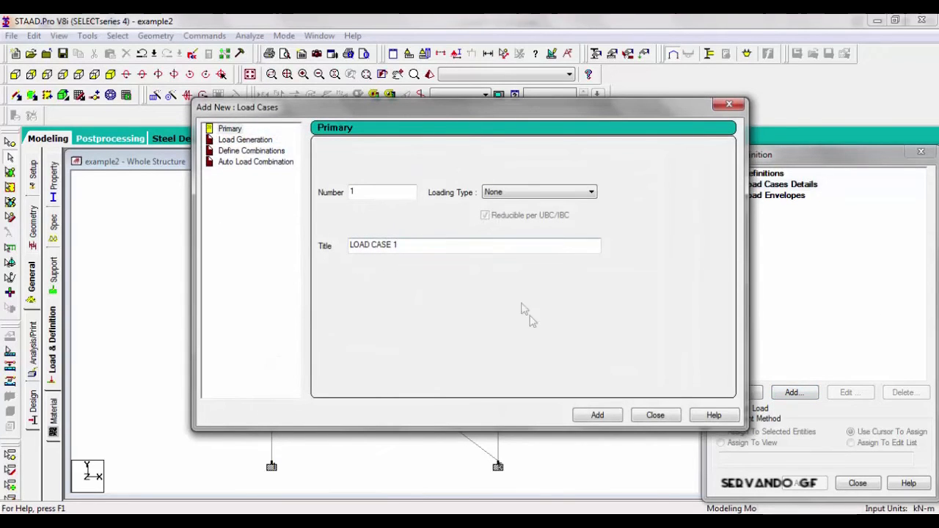
click(611, 417)
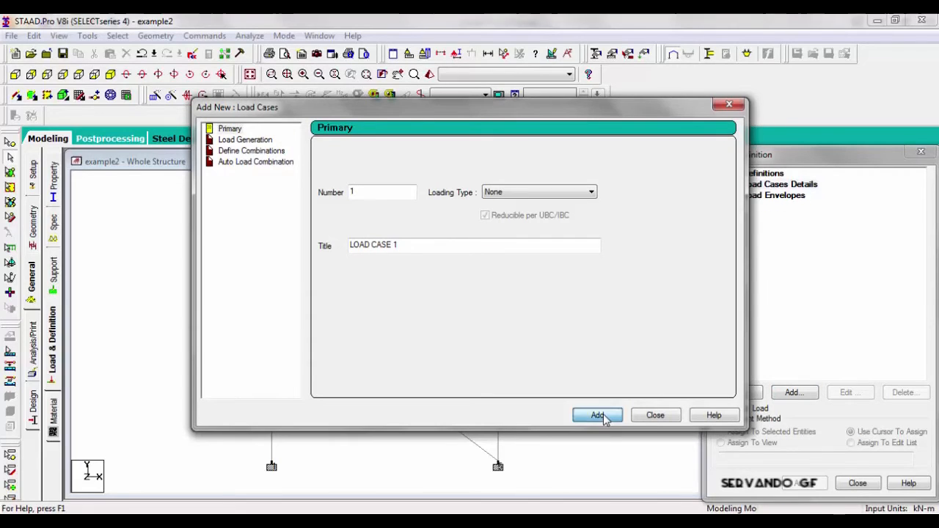
click(656, 416)
Step: Add a support displacement of -0.01 m in the Fy direction to LOAD CASE 1
click(785, 197)
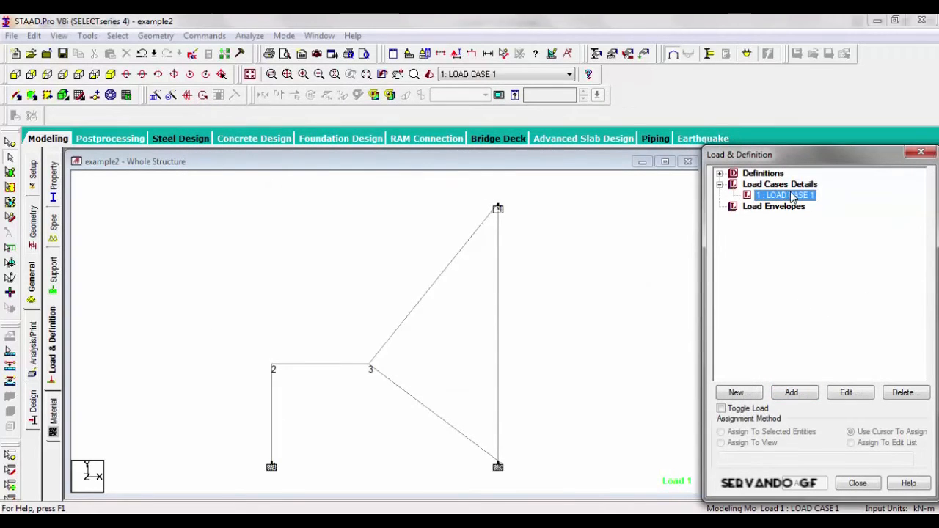
click(793, 393)
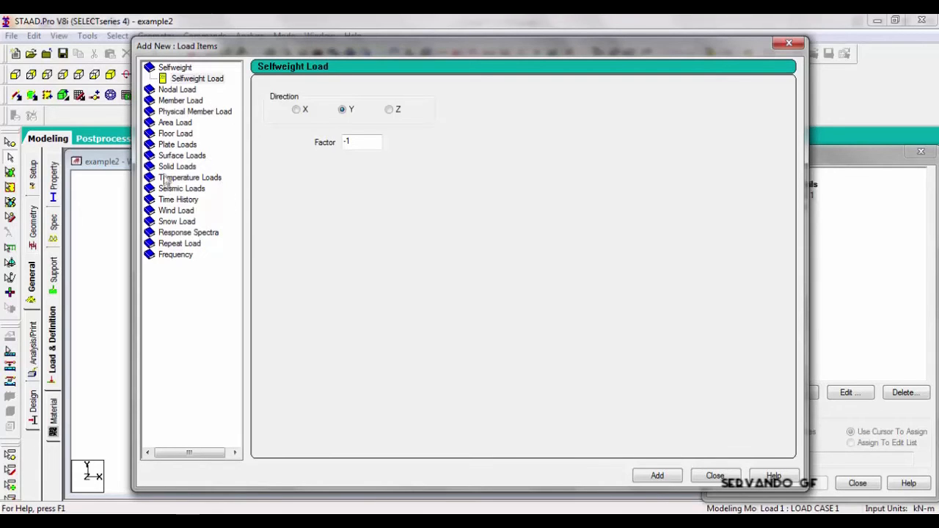
click(177, 90)
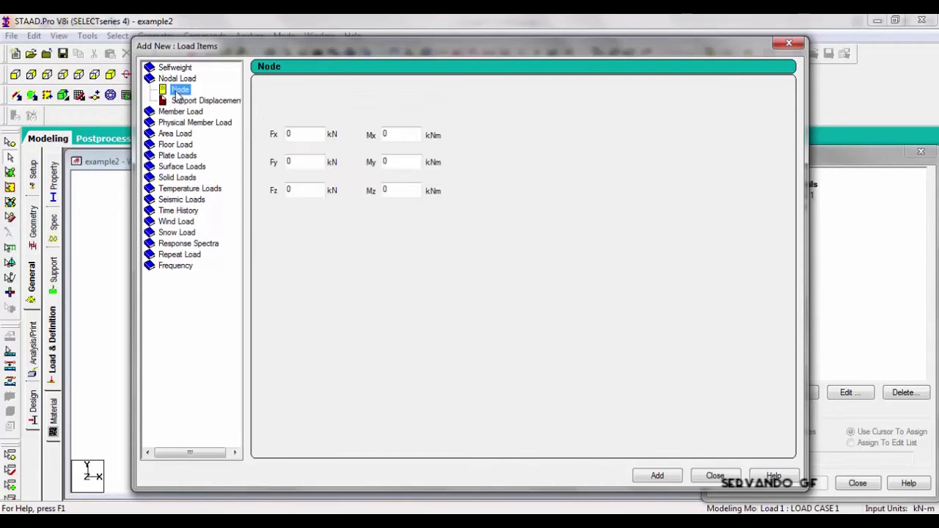
click(205, 101)
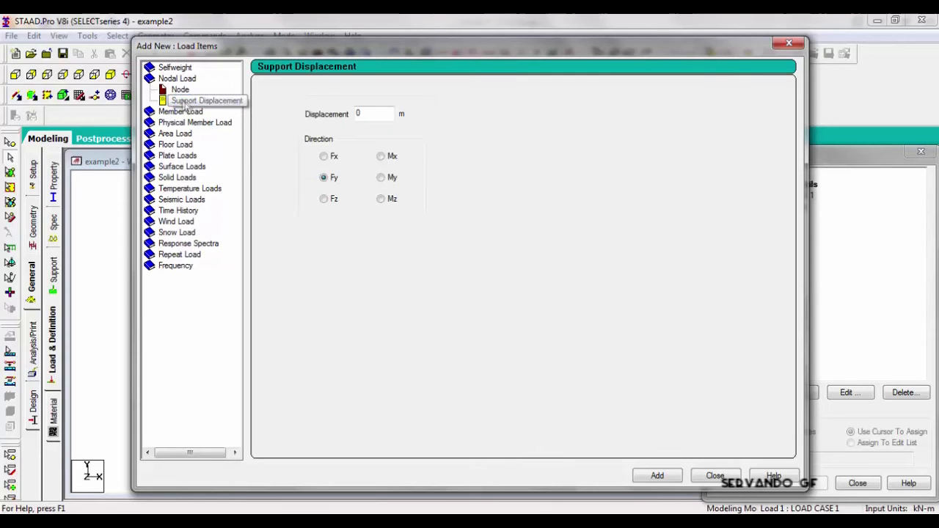
double_click(390, 115)
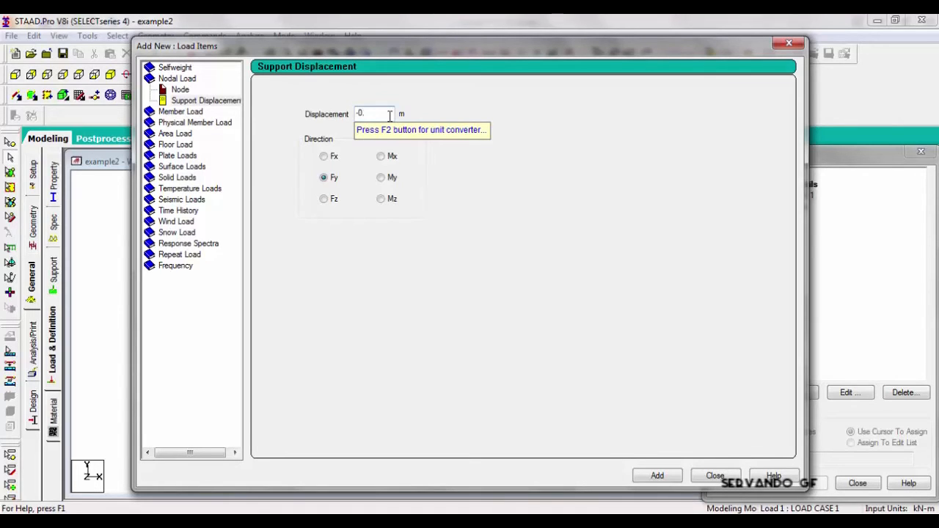
text(01)
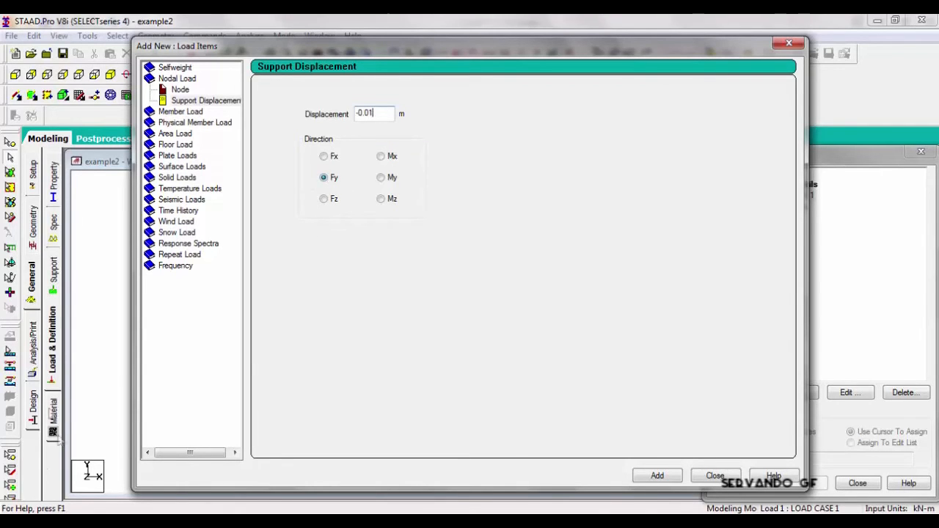
click(660, 477)
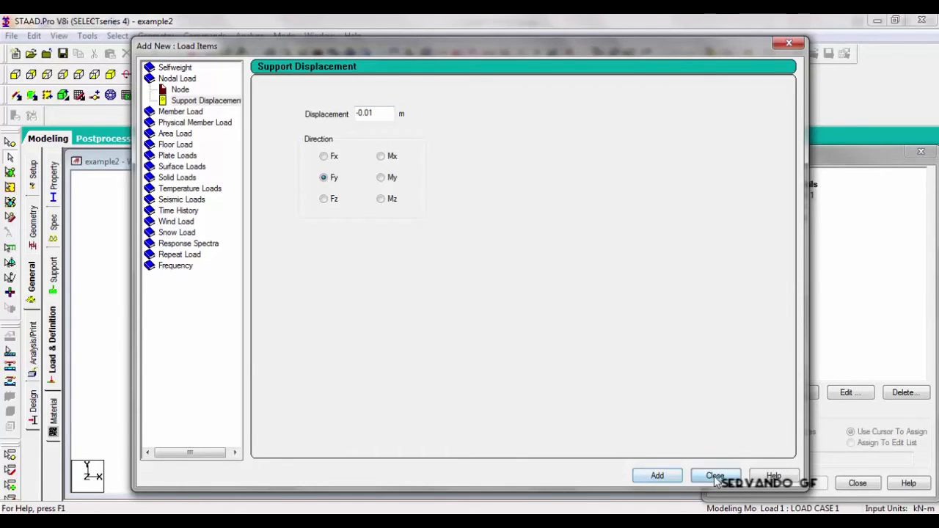
click(716, 477)
Step: Assign the FY -0.01 m support displacement to the fixed support at node 1
click(787, 207)
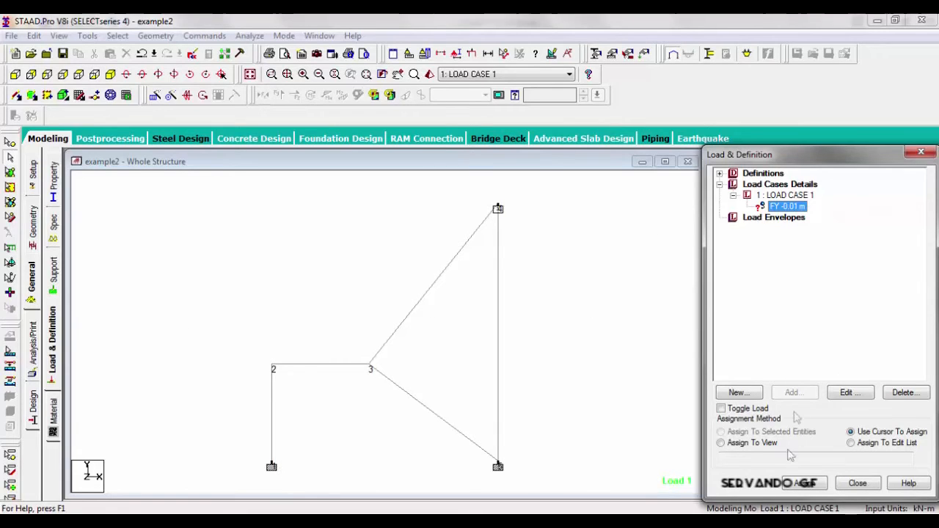
click(805, 484)
click(271, 466)
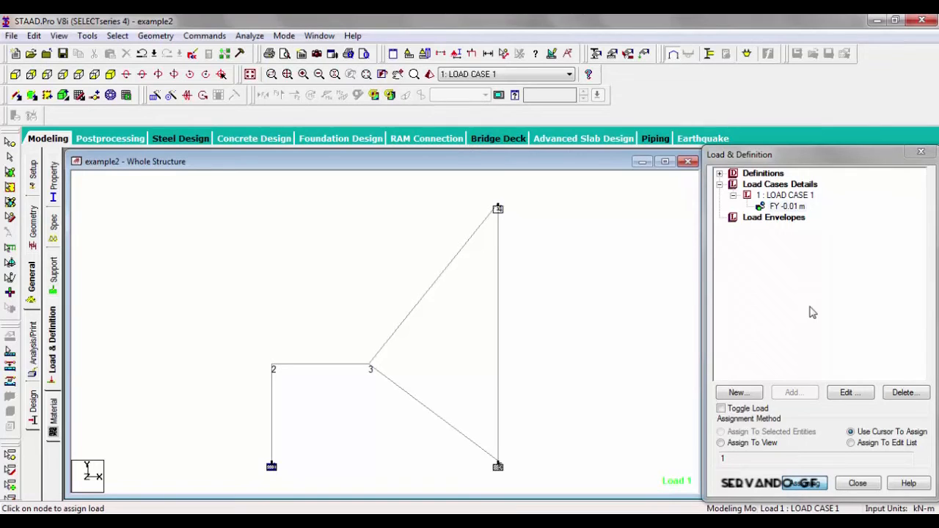
Step: Add a concentrated member force of 40 kN in the GX direction to LOAD CASE 1
click(778, 195)
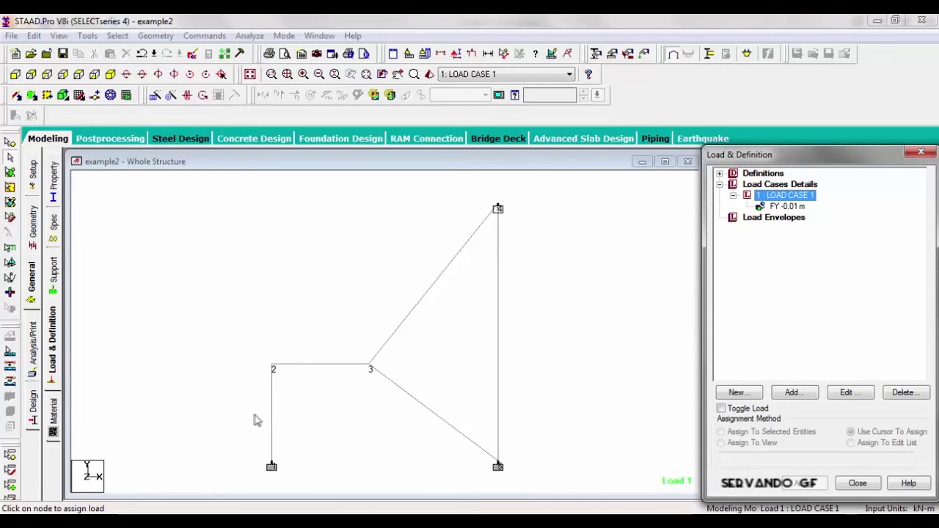
click(794, 393)
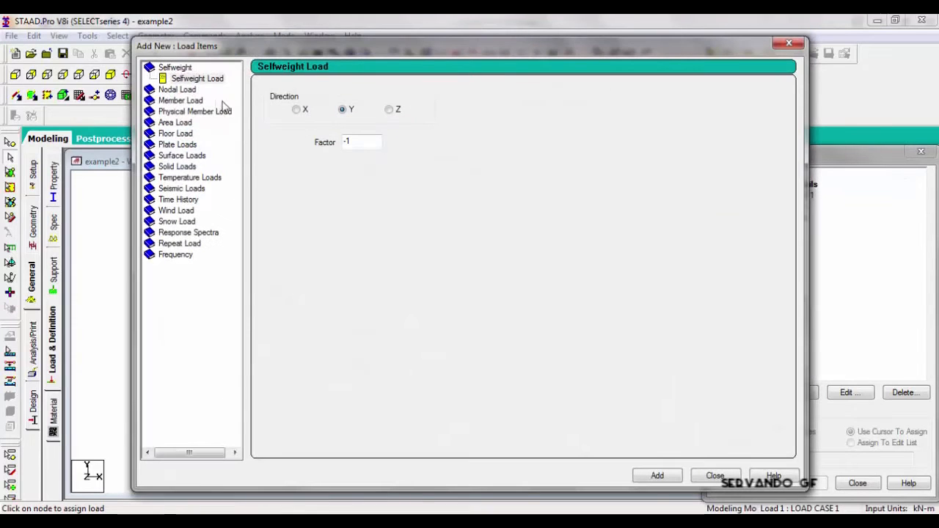
click(173, 101)
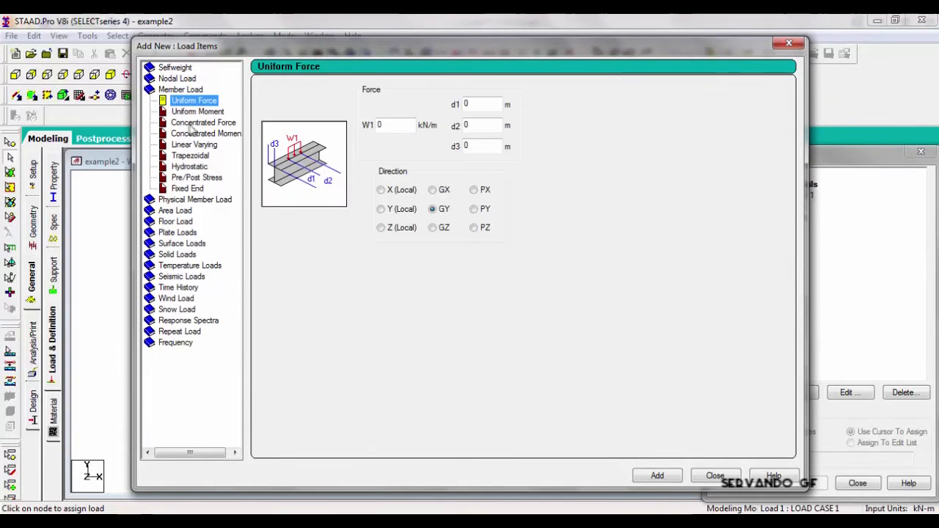
click(188, 122)
double_click(388, 124)
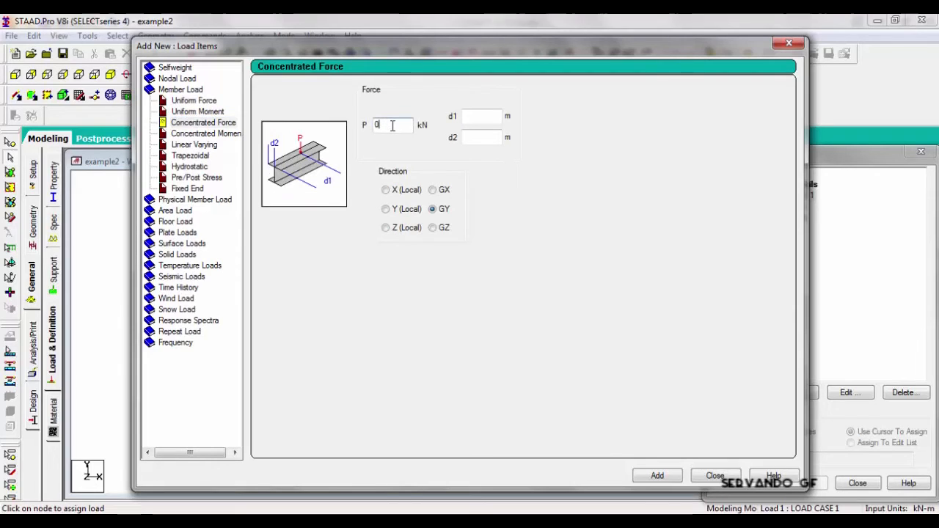
text(4)
click(434, 190)
click(657, 476)
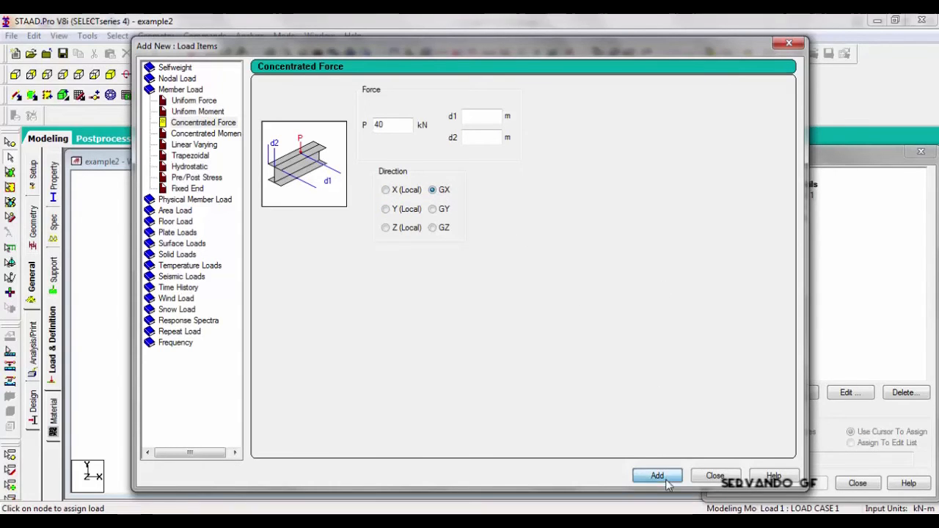
click(715, 476)
Step: Set the distance d1 of the 40 kN concentrated force to 1.5 m and save the modified structure when prompted
click(807, 220)
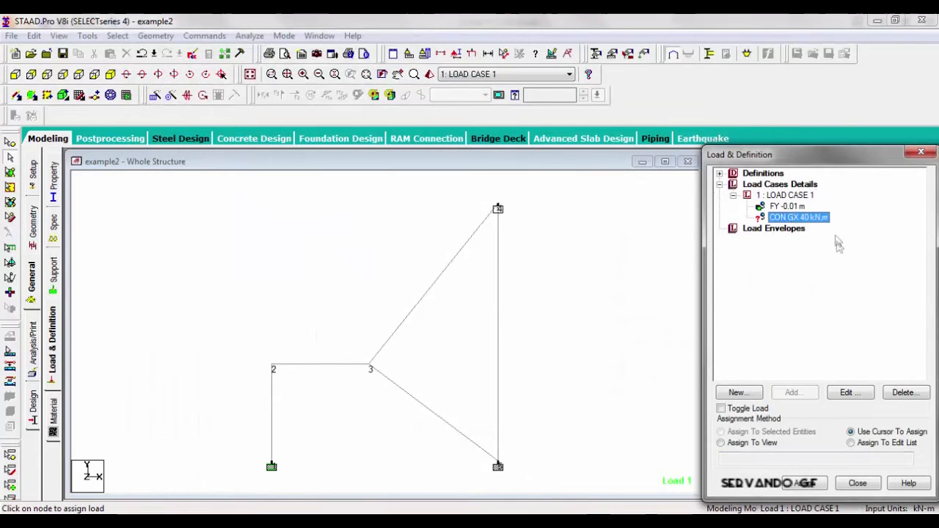
double_click(784, 218)
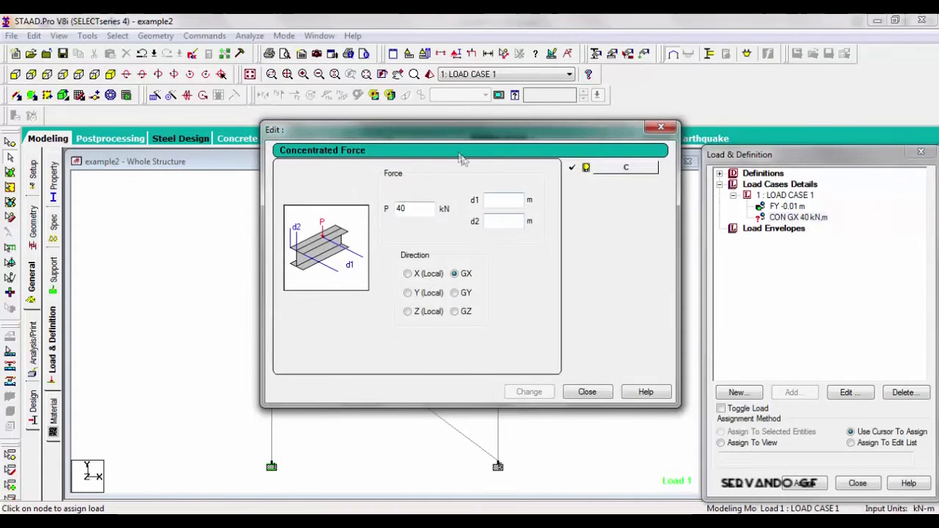
drag(454, 142, 495, 51)
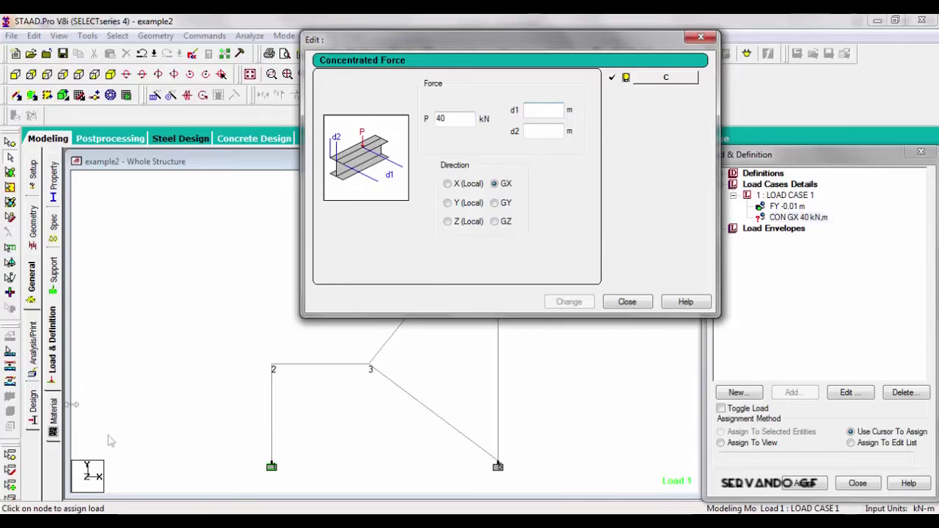
text(1.5)
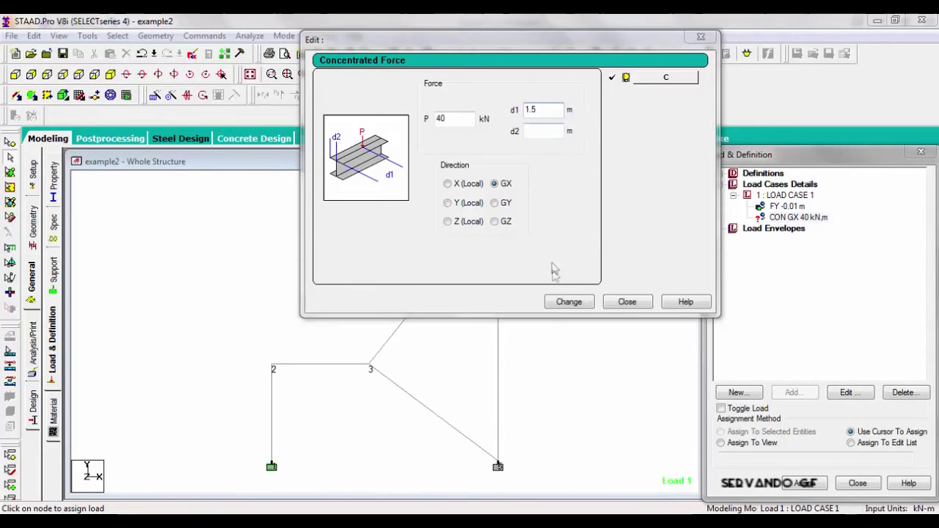
click(503, 212)
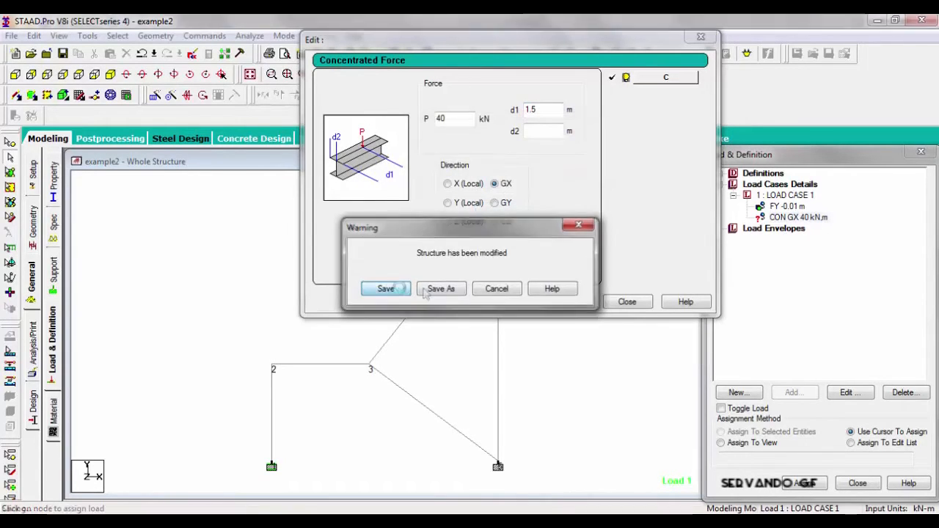
key(Return)
click(565, 301)
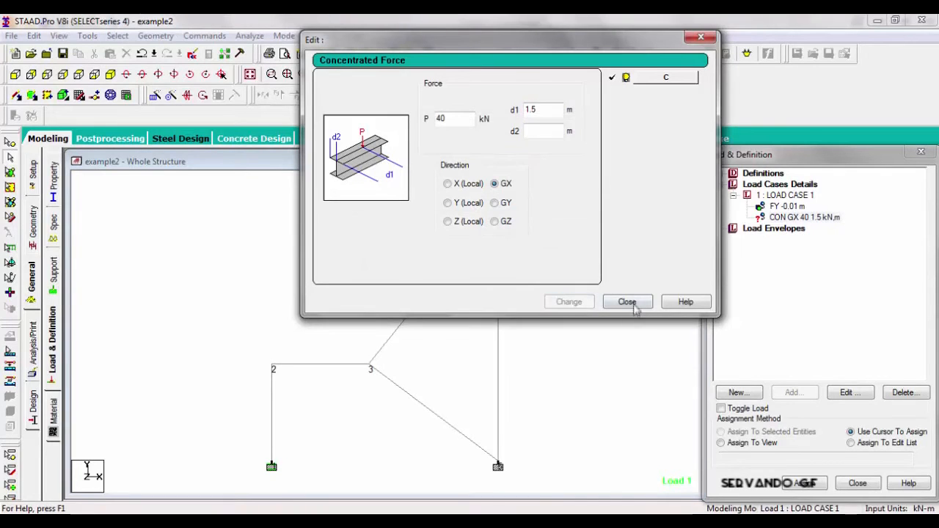
click(636, 304)
Step: Assign the GX concentrated force to the vertical member between nodes 1 and 2
click(816, 482)
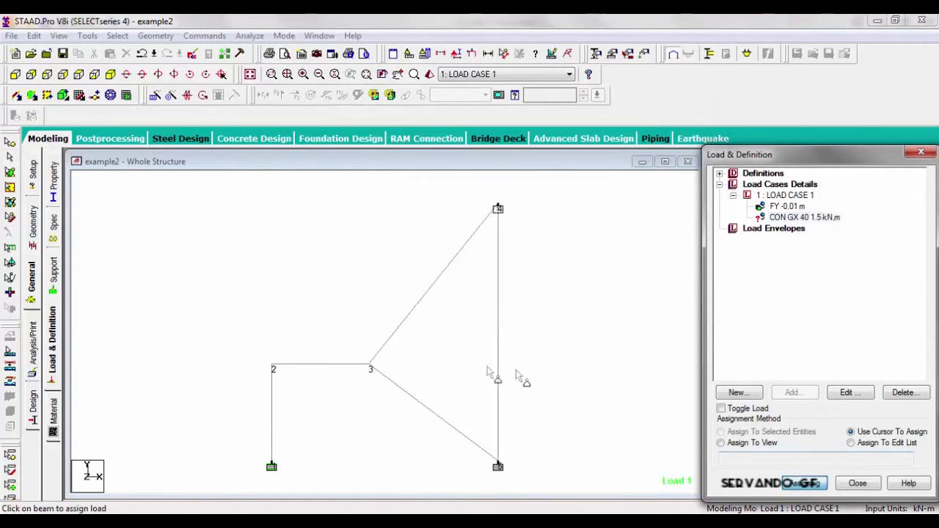
click(271, 429)
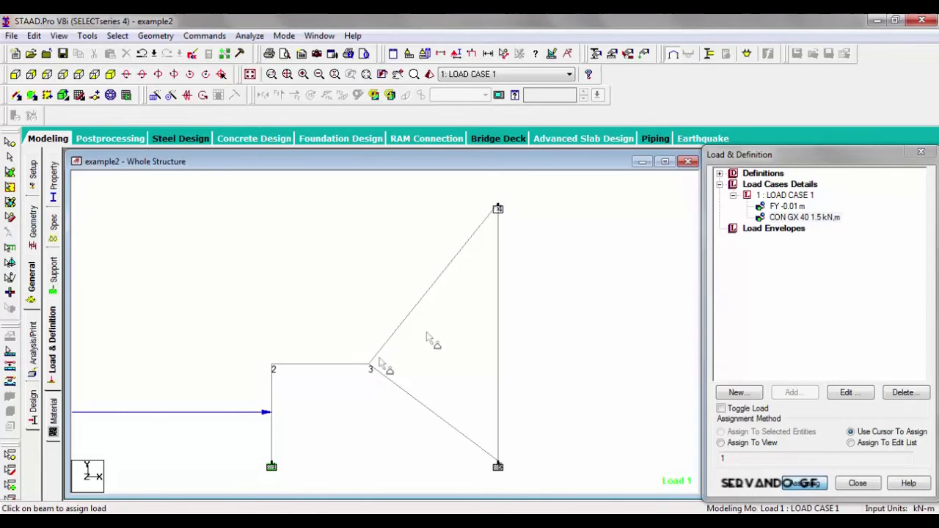
Step: Add a nodal load with a moment Mz of 50 kNm to LOAD CASE 1
click(787, 195)
click(793, 393)
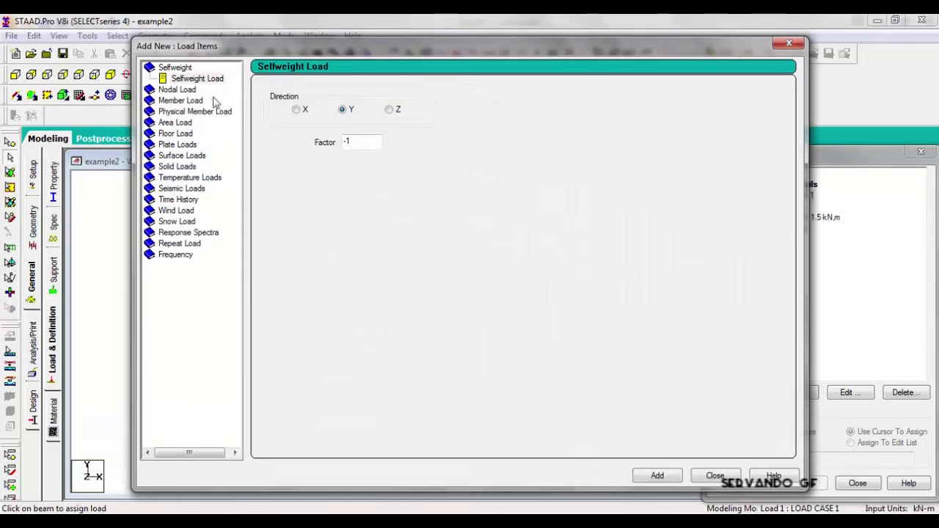
click(177, 90)
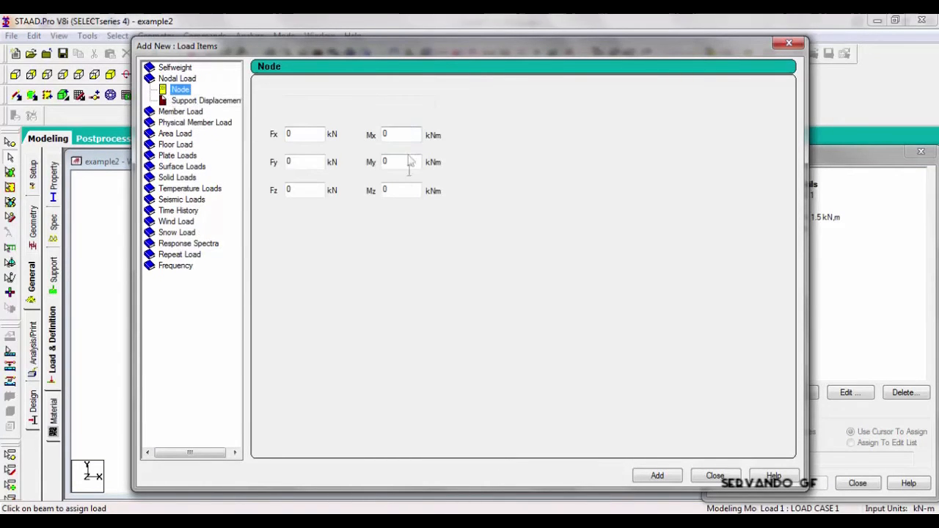
drag(403, 190, 368, 189)
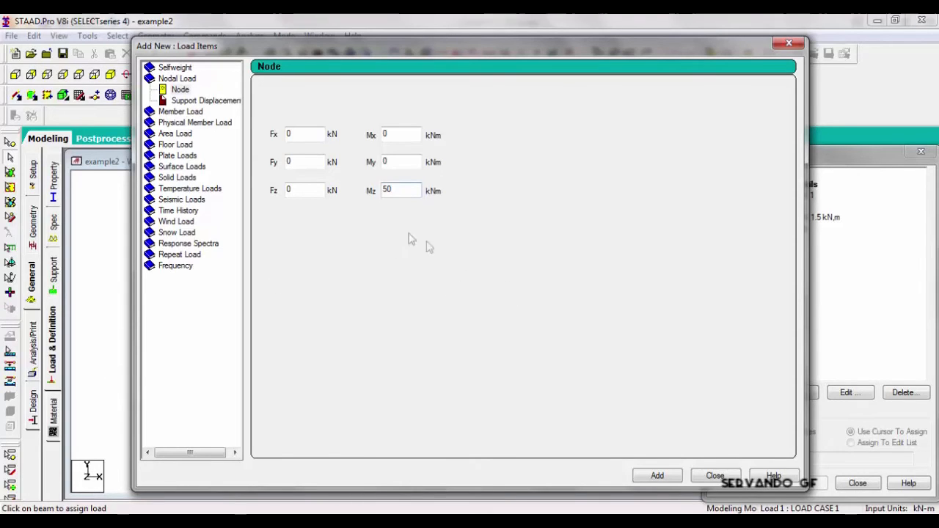
click(659, 476)
click(715, 476)
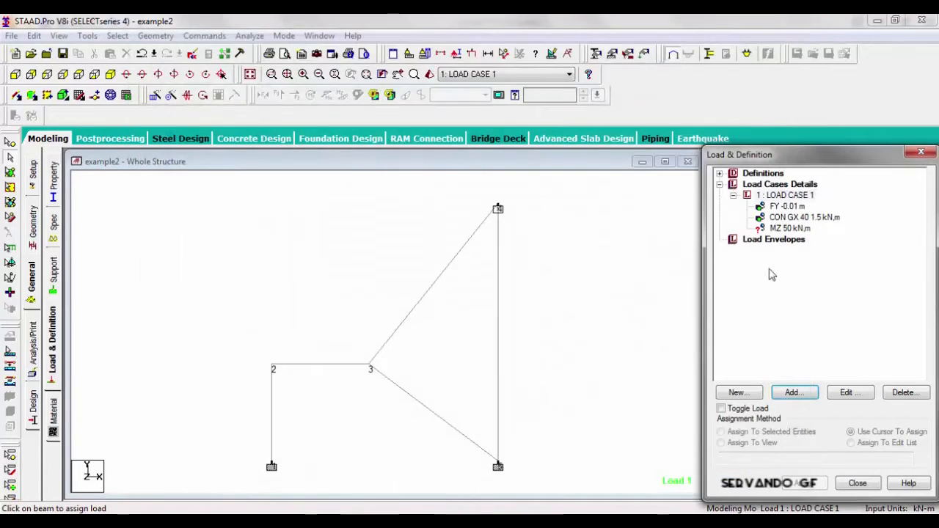
Step: Assign the MZ 50 nodal moment to node 3
click(785, 228)
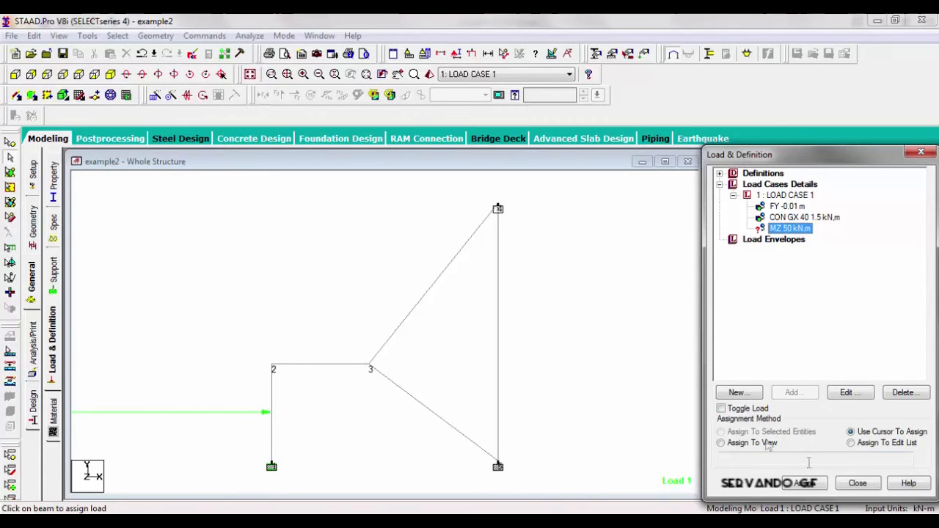
click(806, 484)
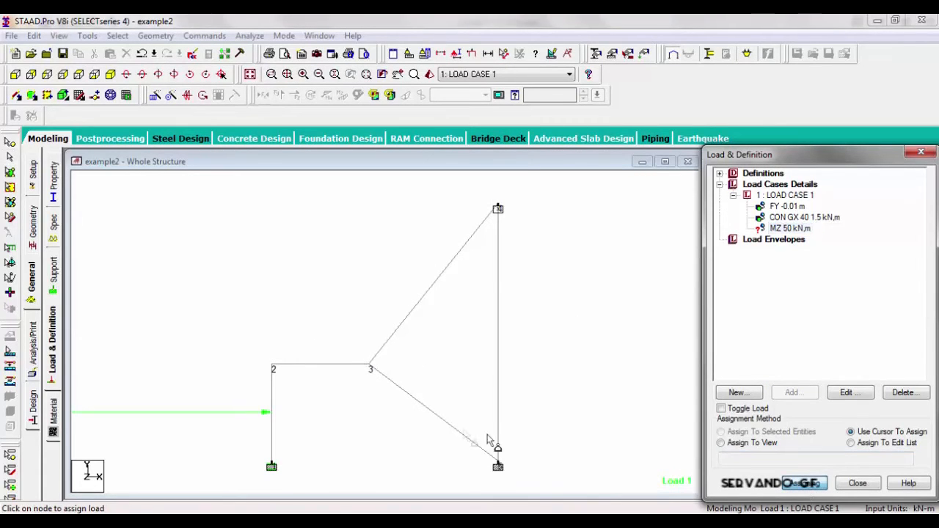
click(369, 366)
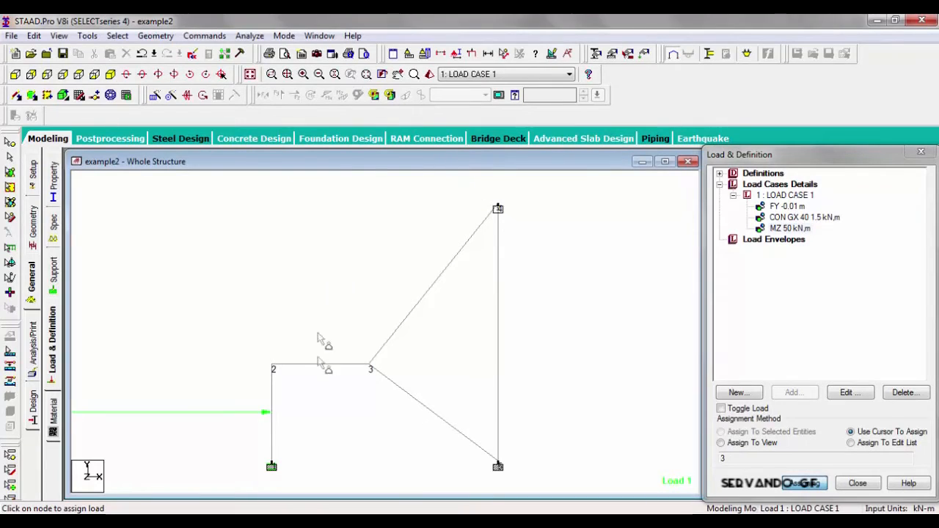
Step: Turn on the Load Values labels in the structure's diagram settings and apply the change
click(472, 54)
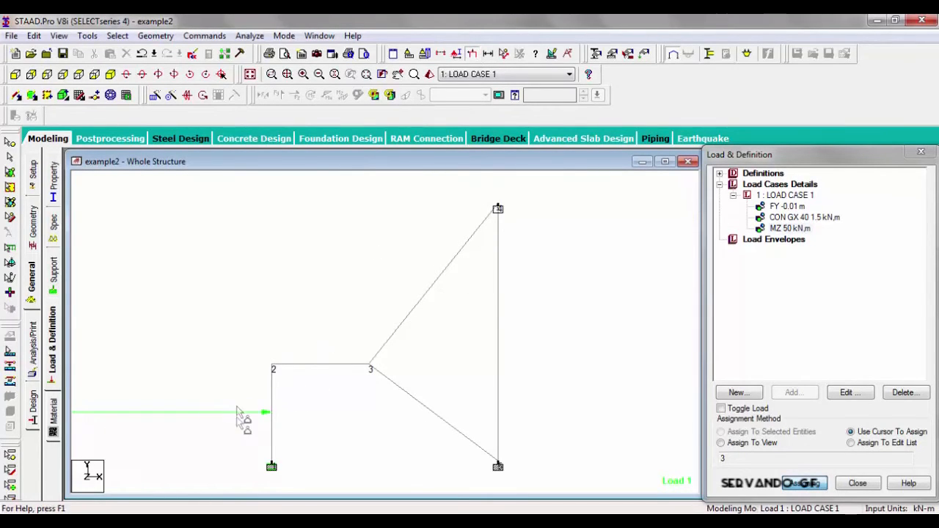
click(456, 54)
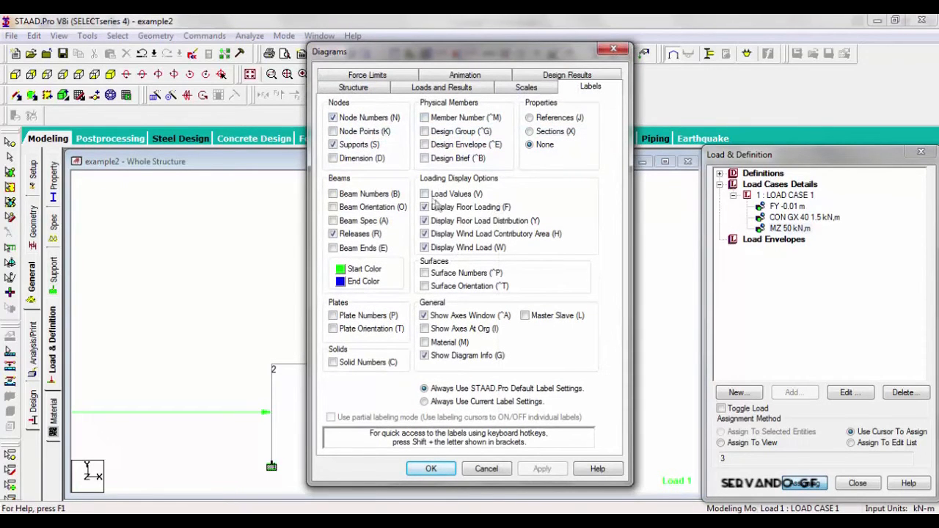
click(543, 469)
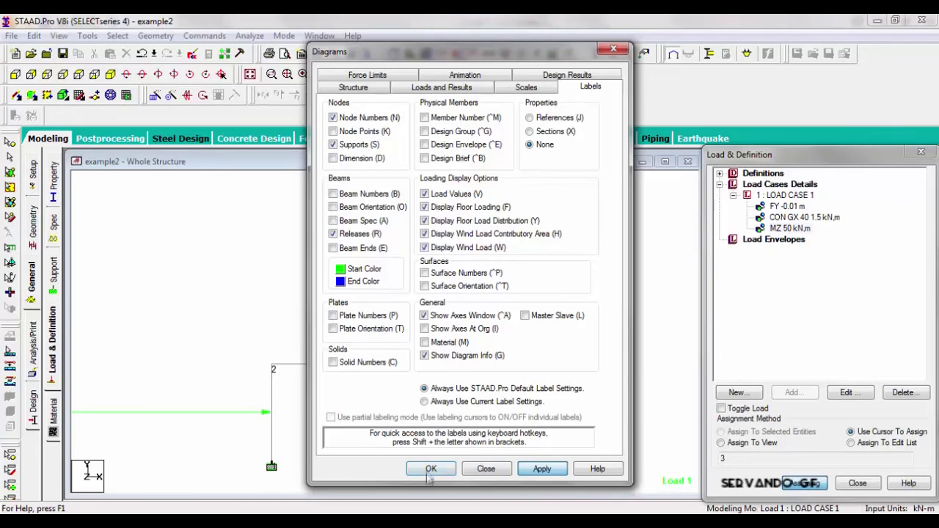
Step: Close the diagram settings and review the FY, CON GX and MZ load items of LOAD CASE 1 on the structure
click(431, 469)
scroll(437, 360, up, 3)
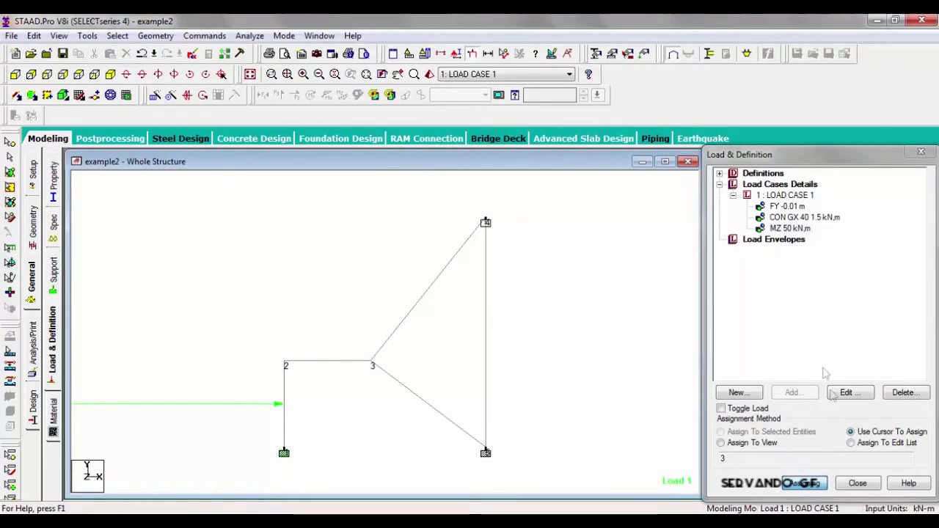
click(782, 196)
click(781, 228)
click(784, 218)
click(783, 196)
click(783, 217)
click(783, 196)
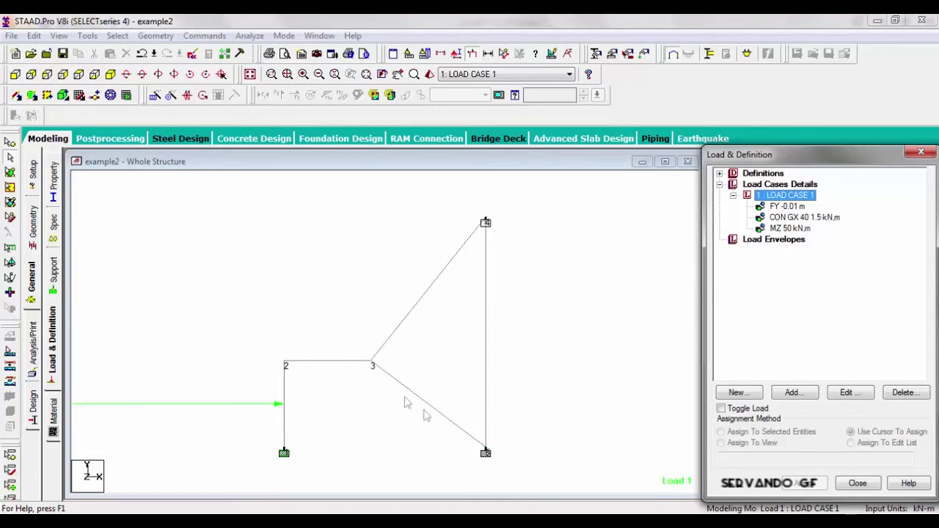
Step: Turn on the Beam Numbers labels in the structure's diagram settings
click(457, 57)
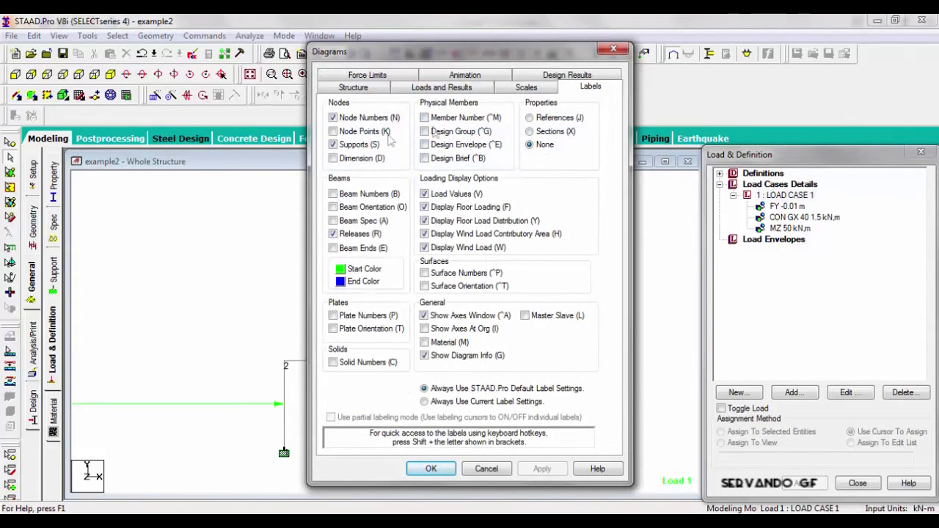
click(333, 194)
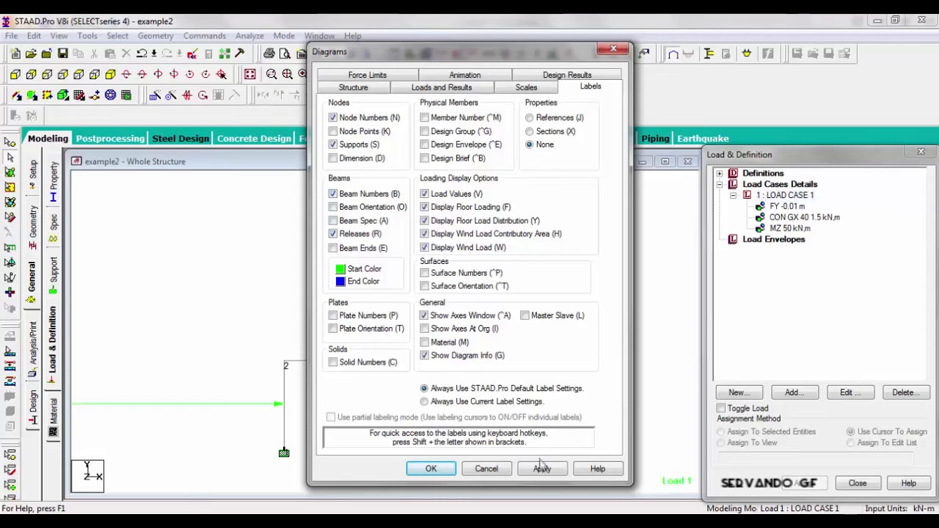
click(431, 469)
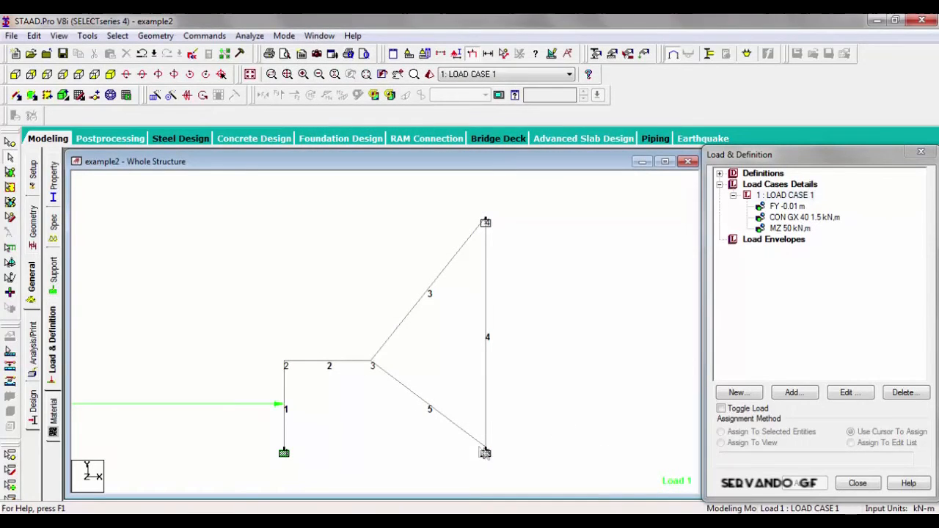
Step: Add a uniform member force W1 of -20 kN/m in the GY direction to LOAD CASE 1
click(794, 393)
click(185, 100)
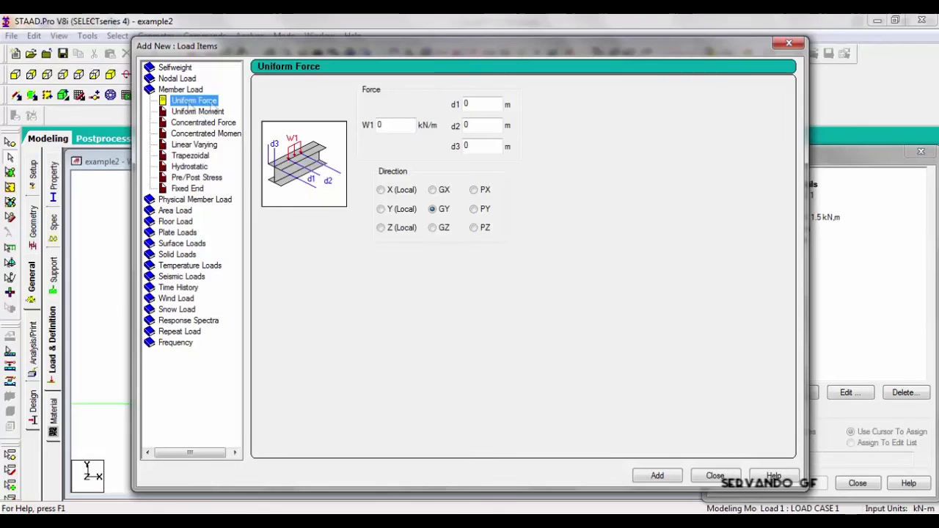
click(380, 125)
drag(383, 125, 362, 124)
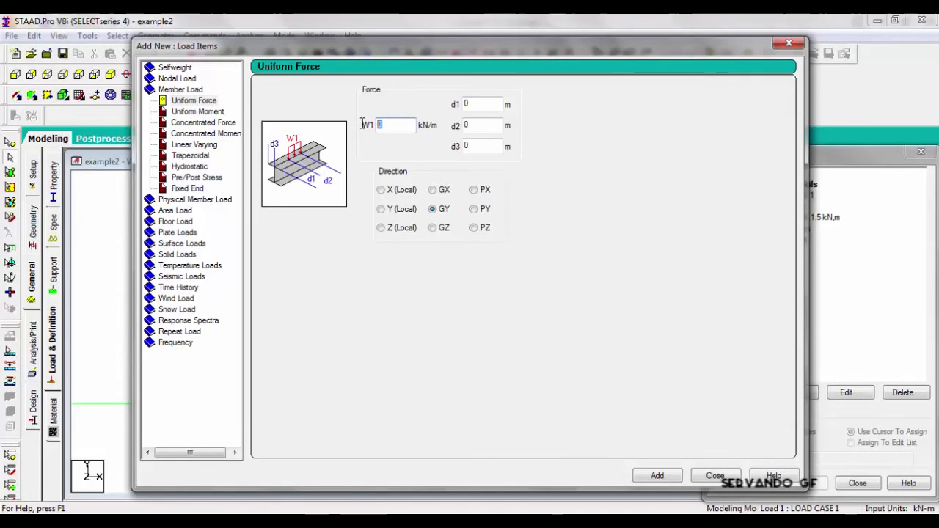
text(20)
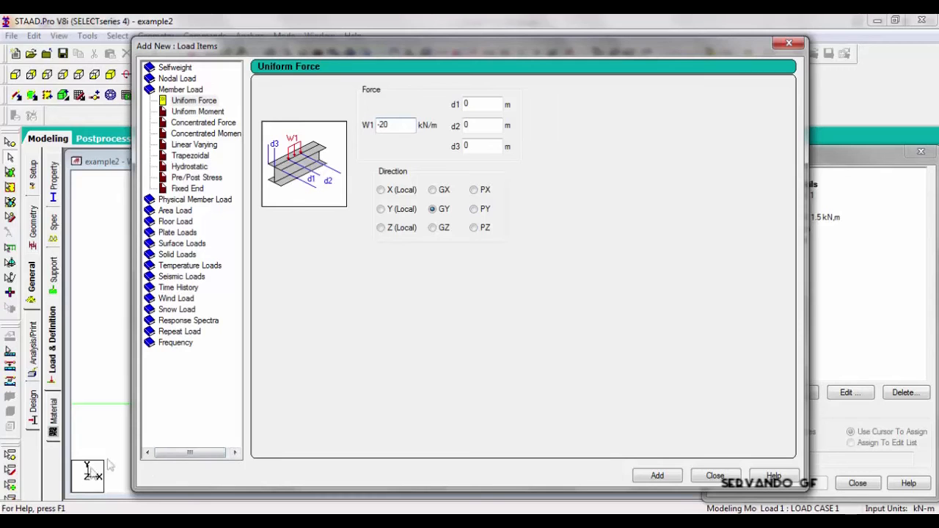
click(648, 477)
click(712, 476)
Step: Assign the UNI GY -20 kN/m load to beam 5, the lower diagonal member
click(791, 240)
click(806, 484)
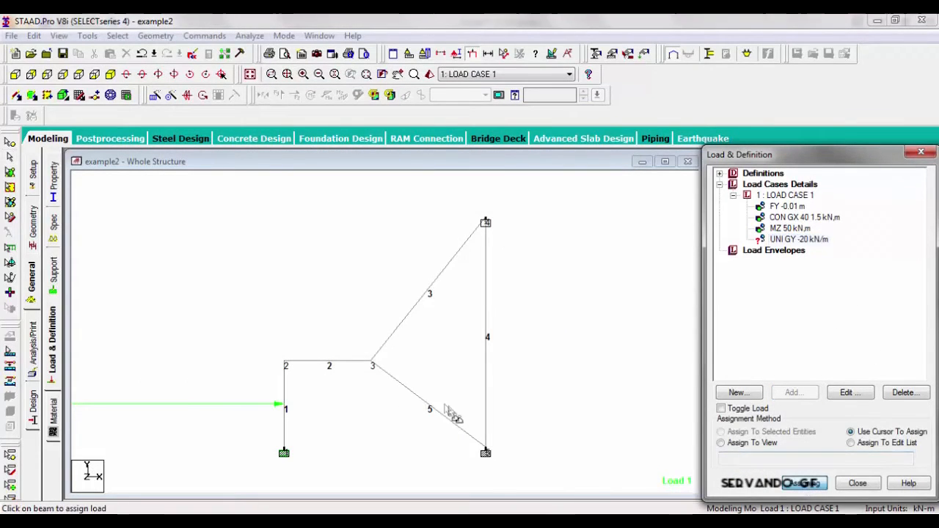
click(409, 393)
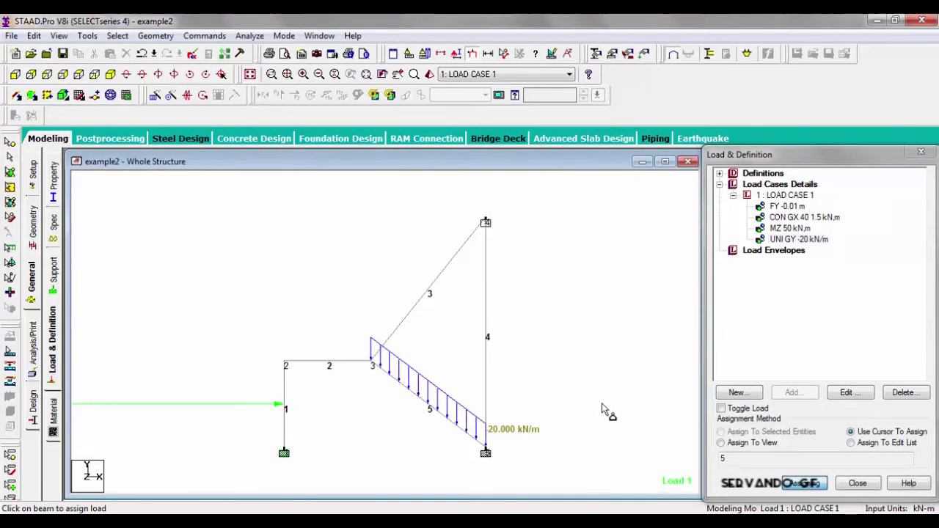
Step: Edit the nodal moment load at node 3, setting Mz to 0 and Mx to 50 kNm
click(778, 229)
click(795, 219)
click(799, 241)
double_click(791, 228)
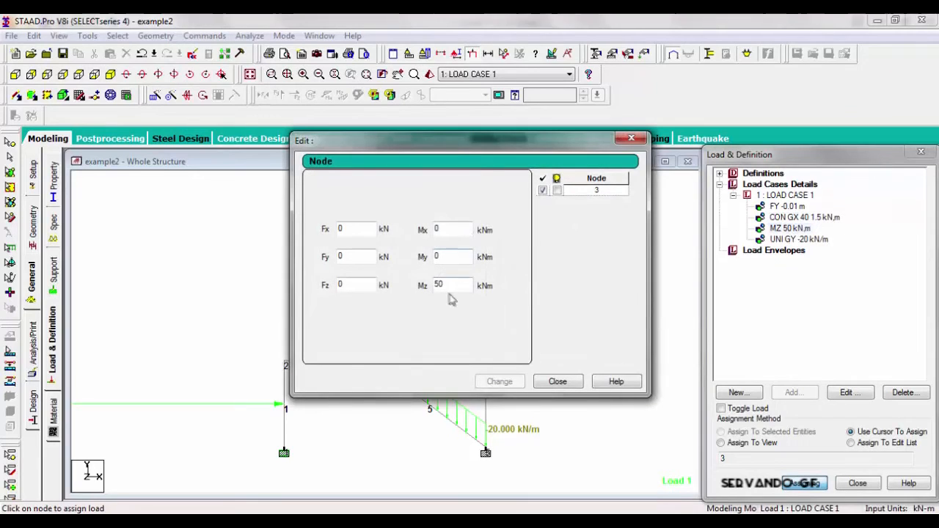
text(0)
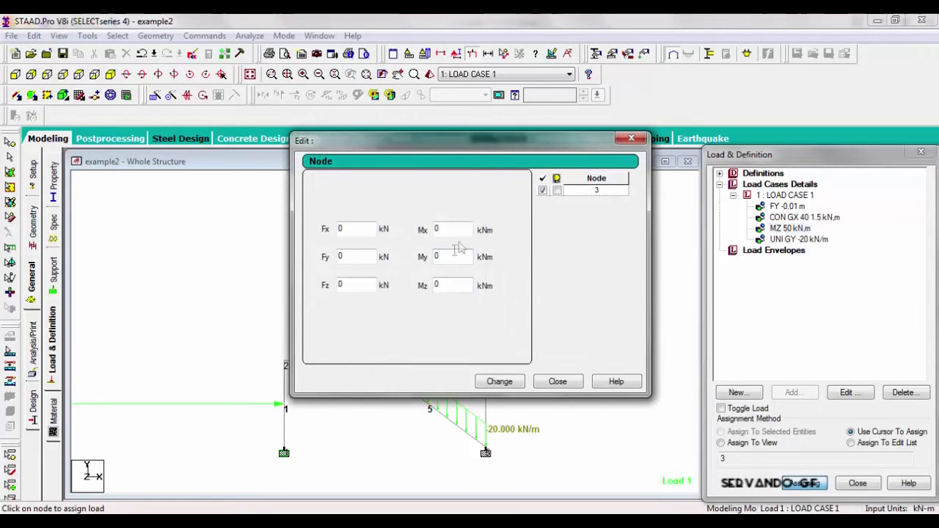
click(439, 231)
text(5)
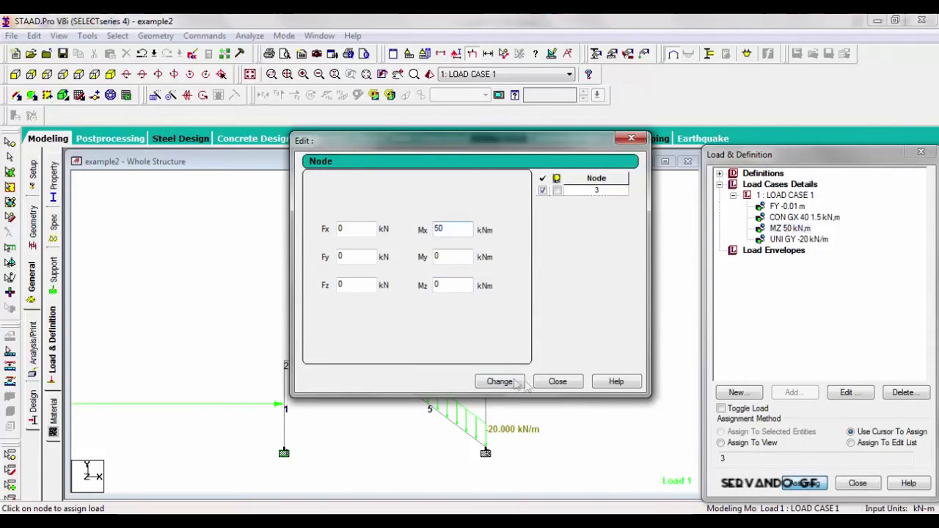
click(500, 381)
click(557, 382)
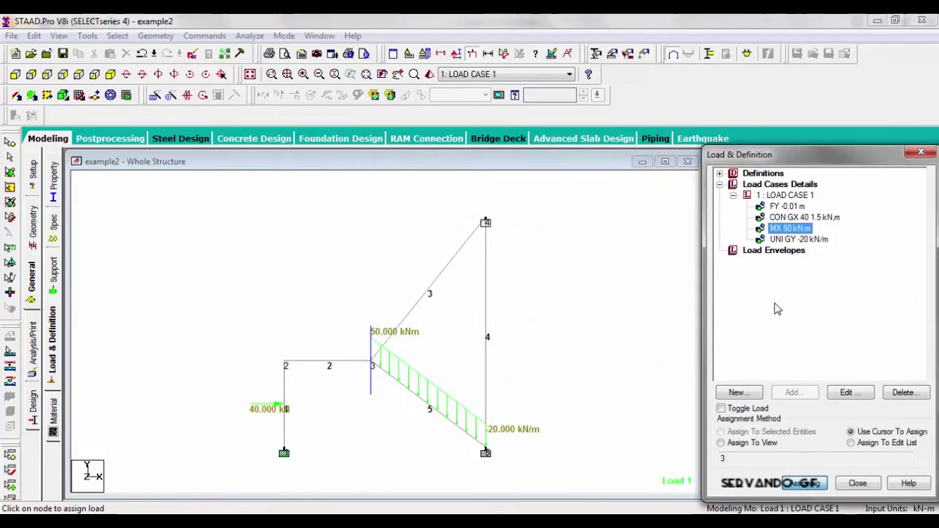
Step: Edit the node 3 moment load again, setting Mx to 0 and Mz to 50 kNm
double_click(787, 229)
drag(455, 230, 415, 230)
text(0)
drag(457, 284, 419, 283)
text(50)
click(499, 381)
click(556, 382)
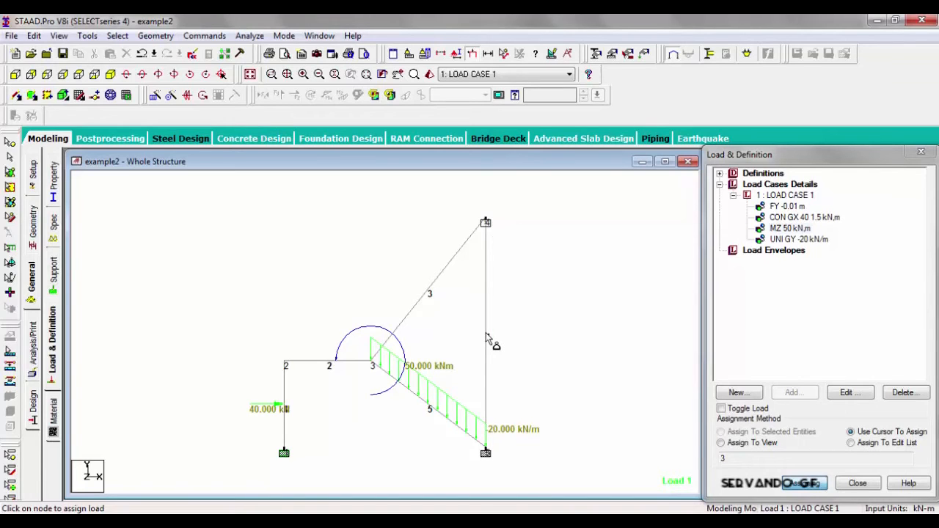
Step: Add a temperature load to LOAD CASE 1 with a temperature change of 30 for axial elongation
click(785, 195)
click(792, 392)
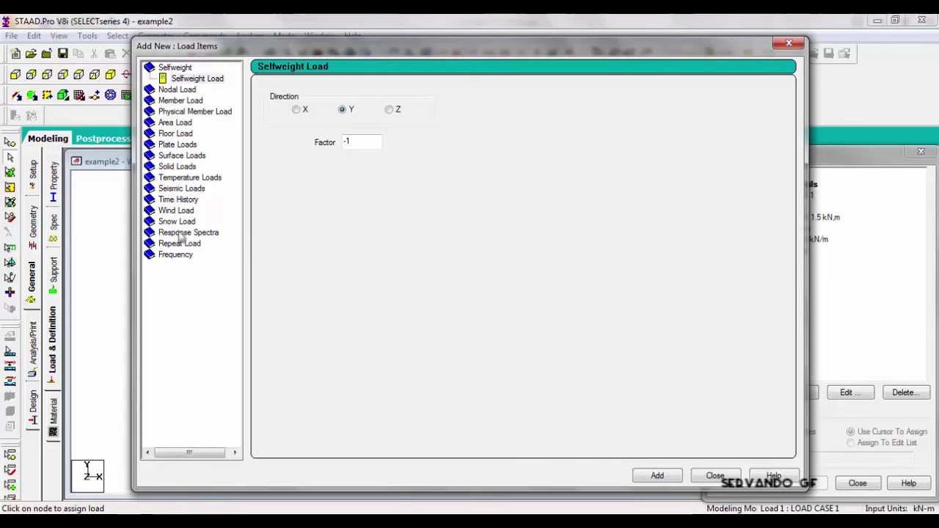
click(178, 178)
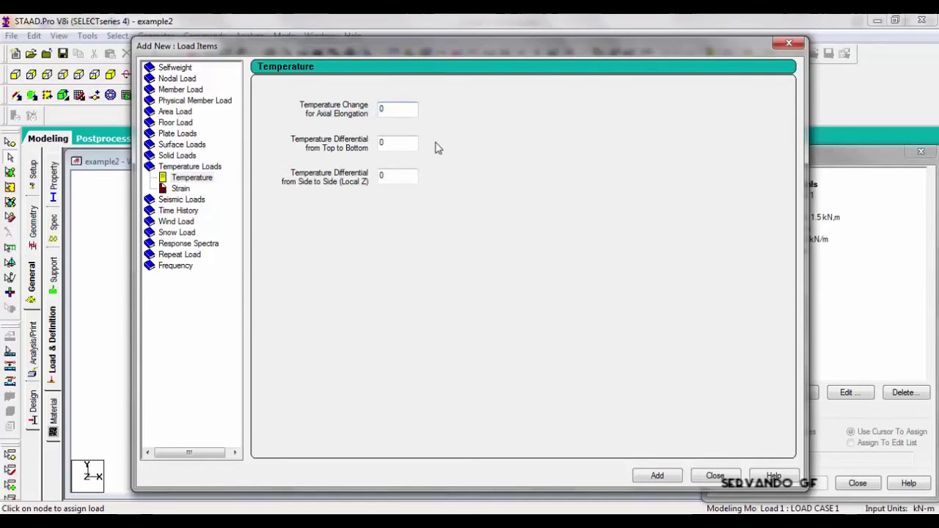
click(657, 476)
click(715, 476)
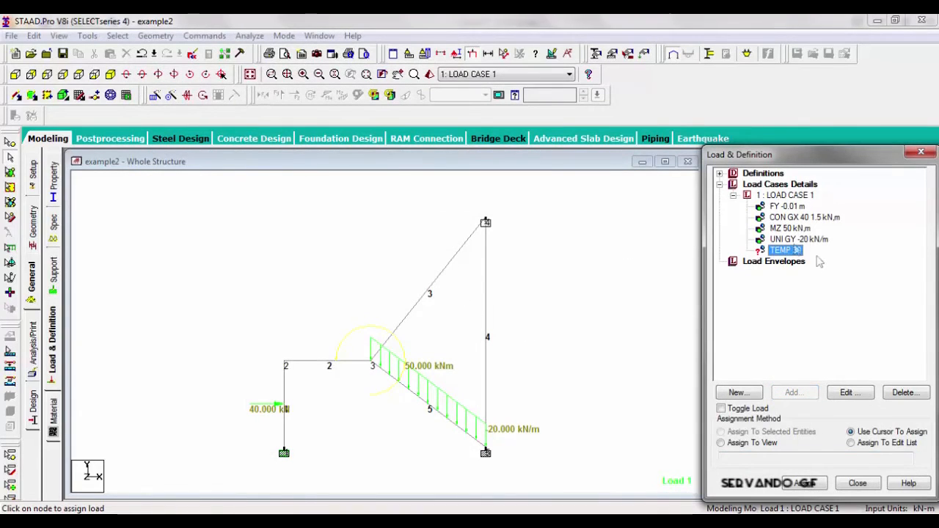
Step: Assign the TEMP 30 load to beam 4, the tall vertical member
click(814, 484)
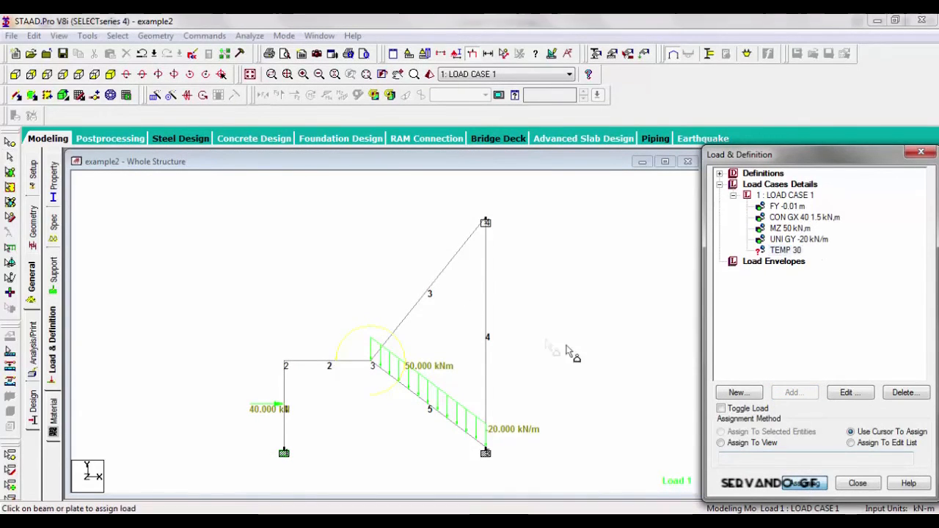
click(487, 341)
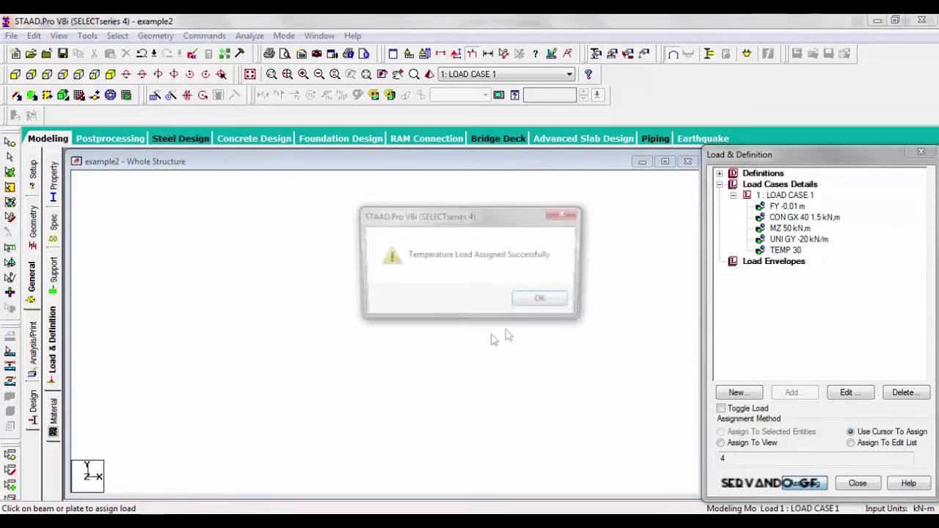
click(556, 302)
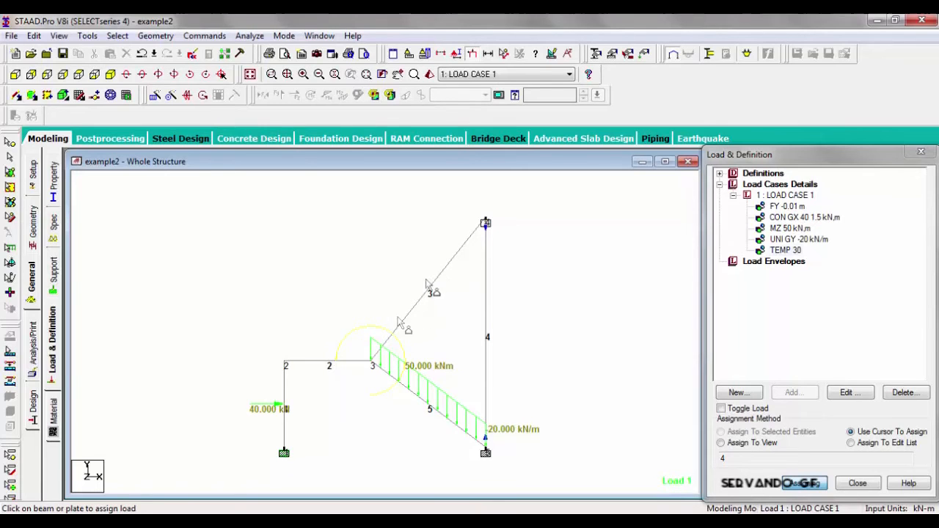
Step: Add a strain load to LOAD CASE 1 with an initial axial shrinkage of -0.02 m
click(784, 195)
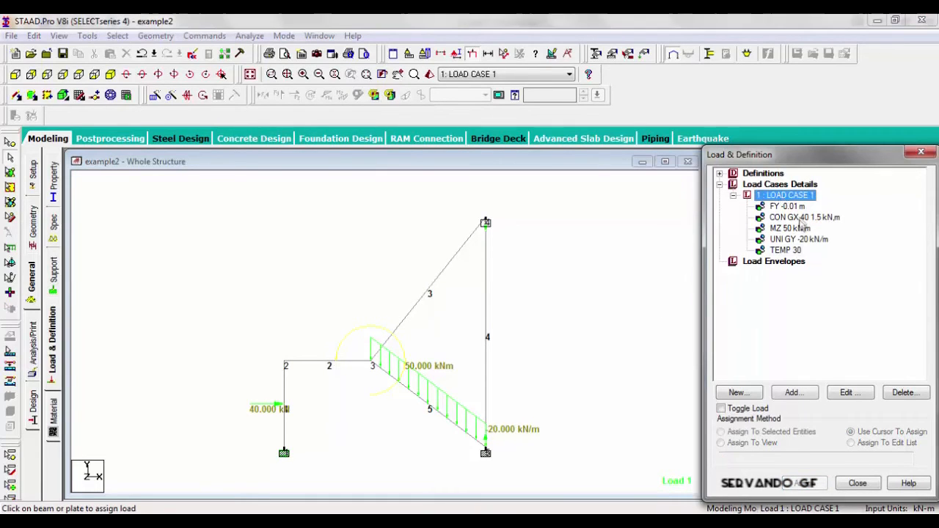
click(797, 393)
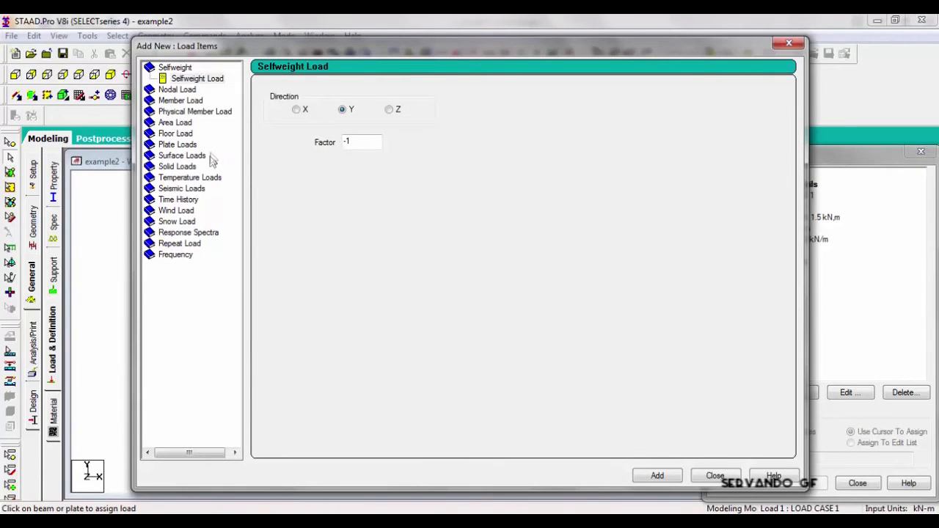
click(177, 180)
click(180, 189)
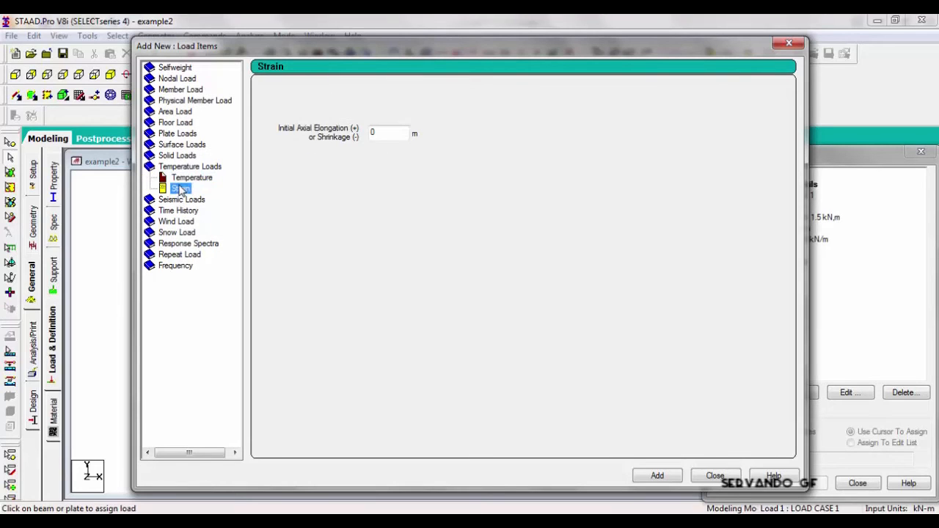
key(Tab)
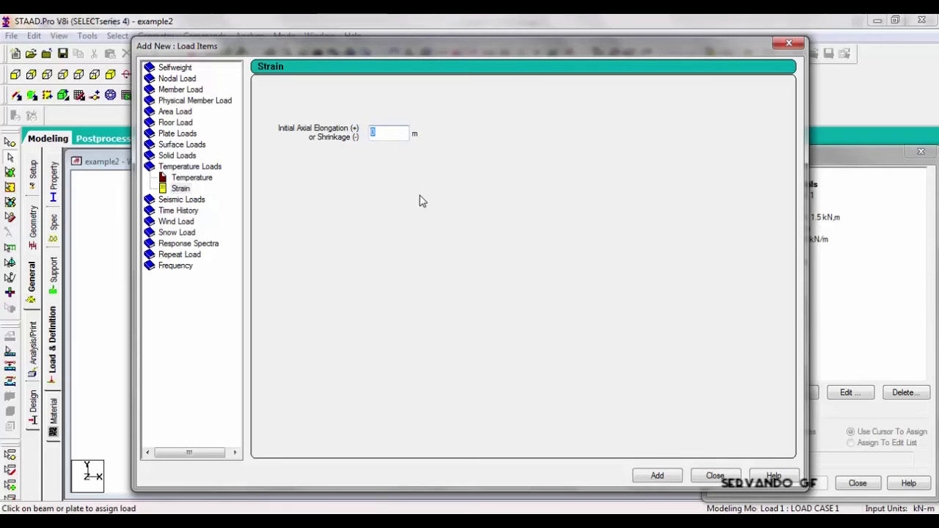
text(-0.02)
click(659, 476)
click(714, 477)
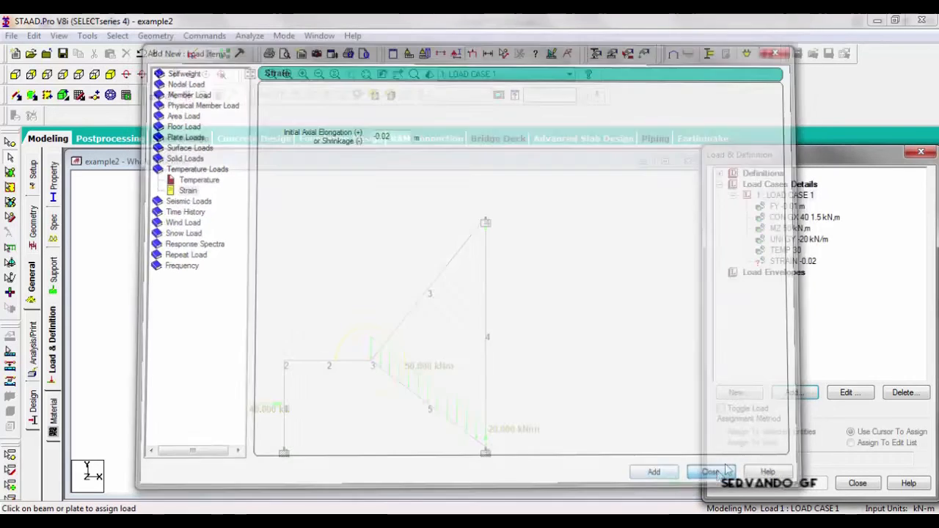
Step: Assign the STRAIN -0.02 load to beam 3, the upper diagonal member, and close the load definitions
click(793, 261)
click(803, 483)
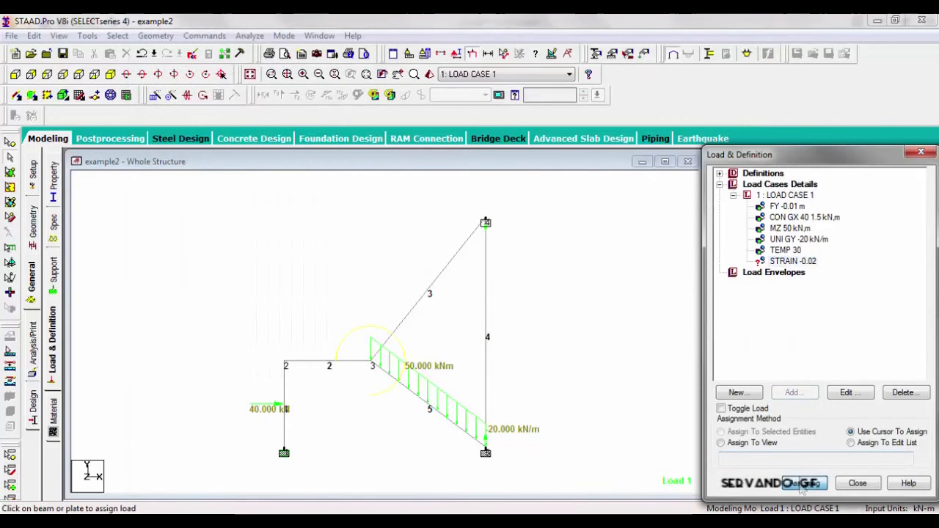
click(431, 293)
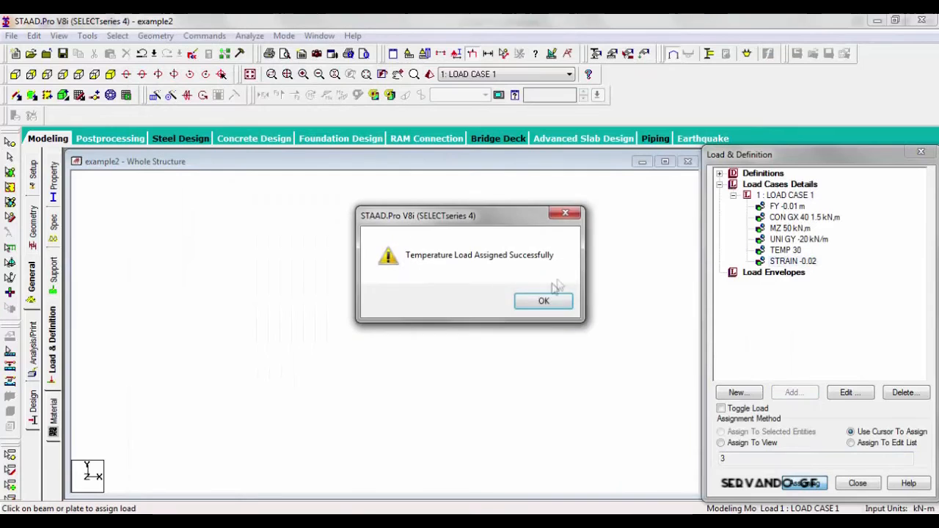
click(541, 300)
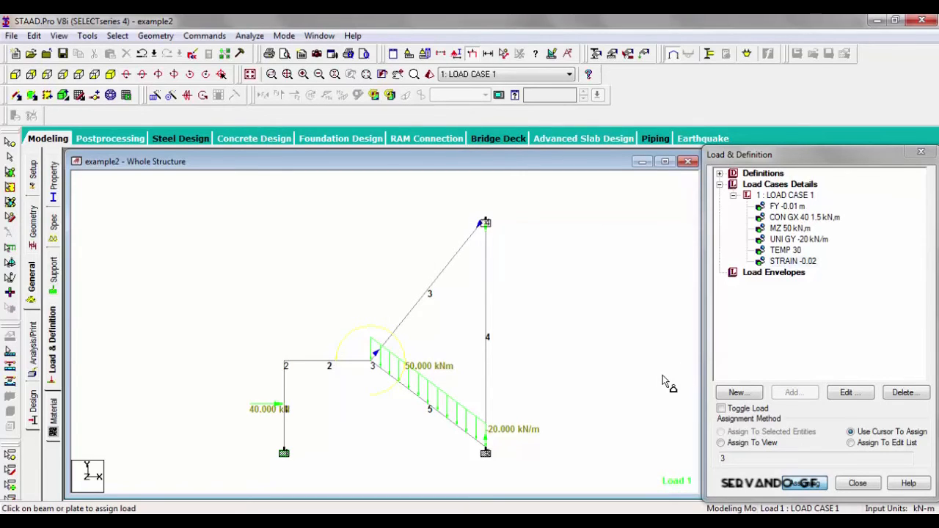
click(859, 484)
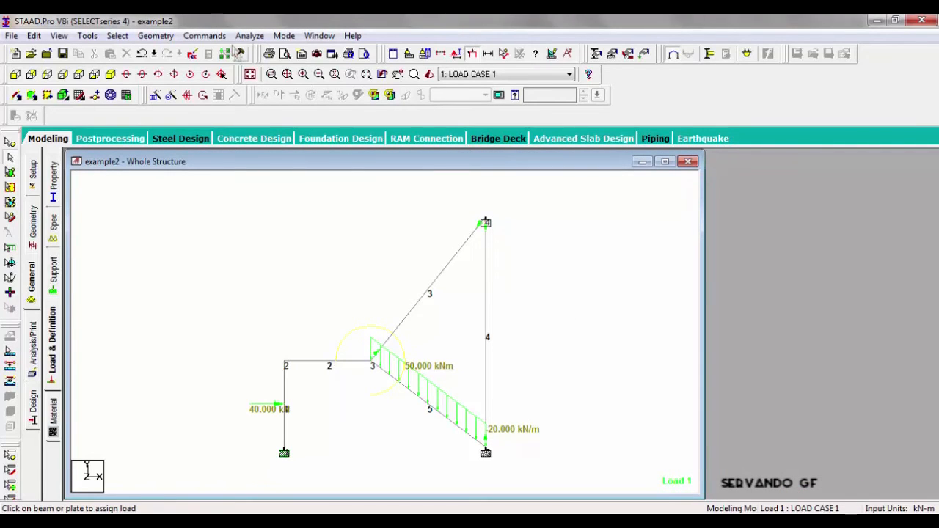
Step: Add a Perform Analysis command with the Load Data print option
click(213, 36)
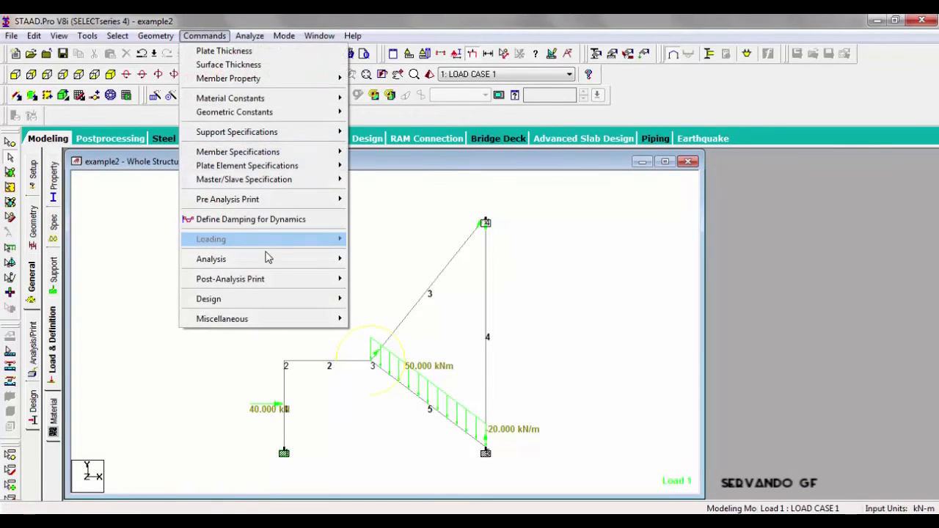
click(285, 266)
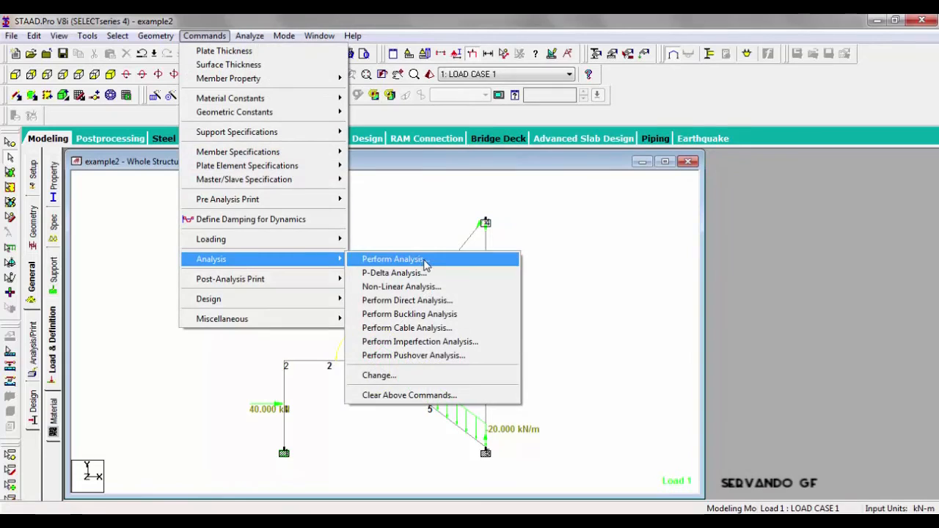
click(393, 260)
click(442, 228)
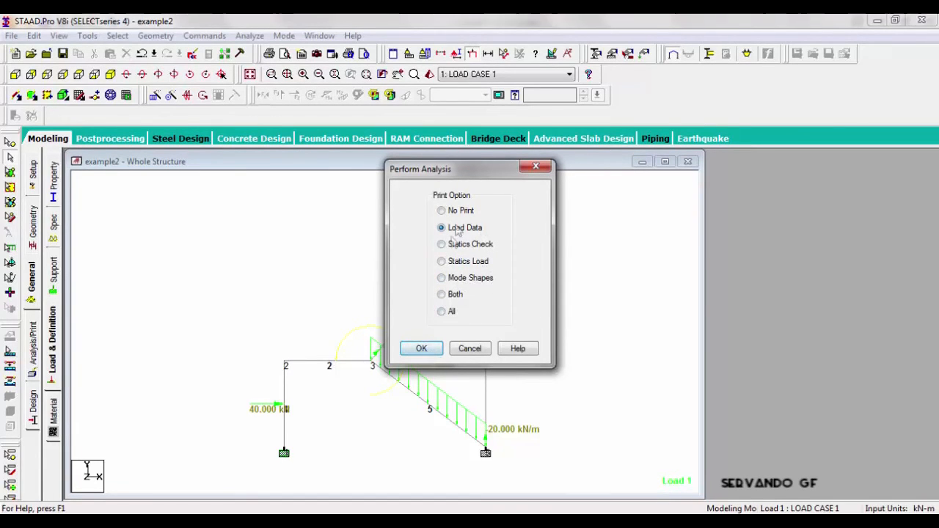
click(424, 348)
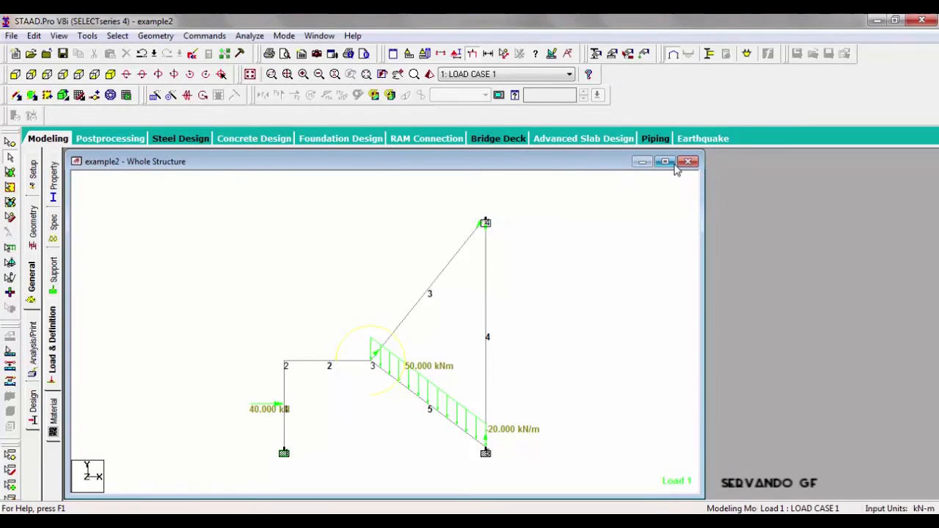
Step: Save the modified structure, run the analysis, and continue to Post Processing Mode
key(ctrl+F5)
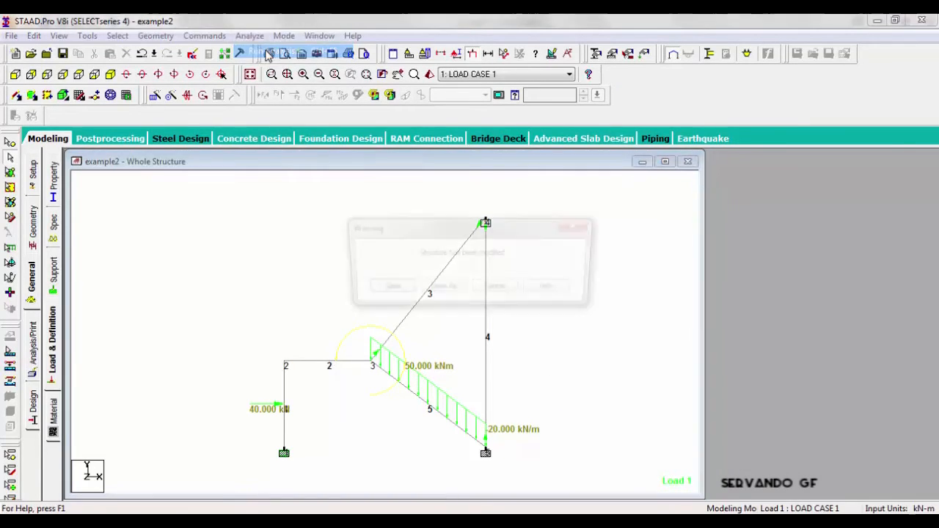
click(387, 293)
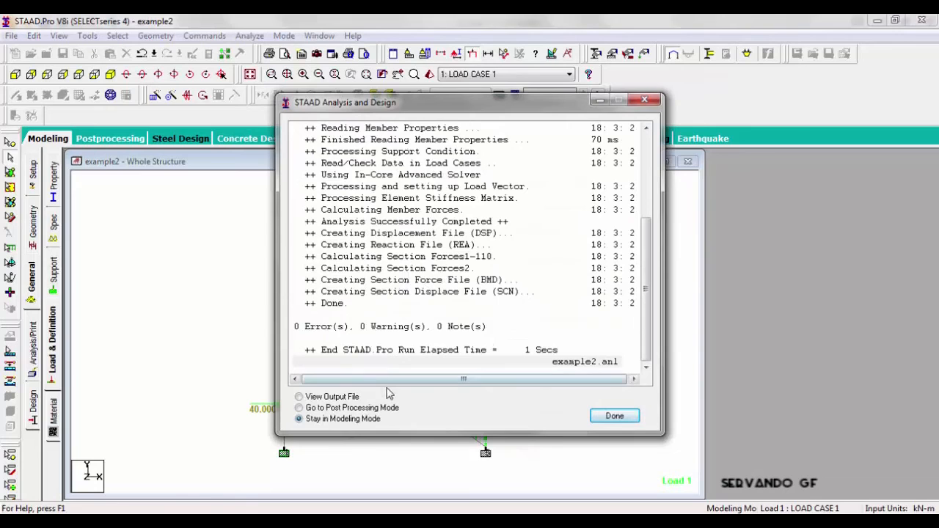
click(327, 408)
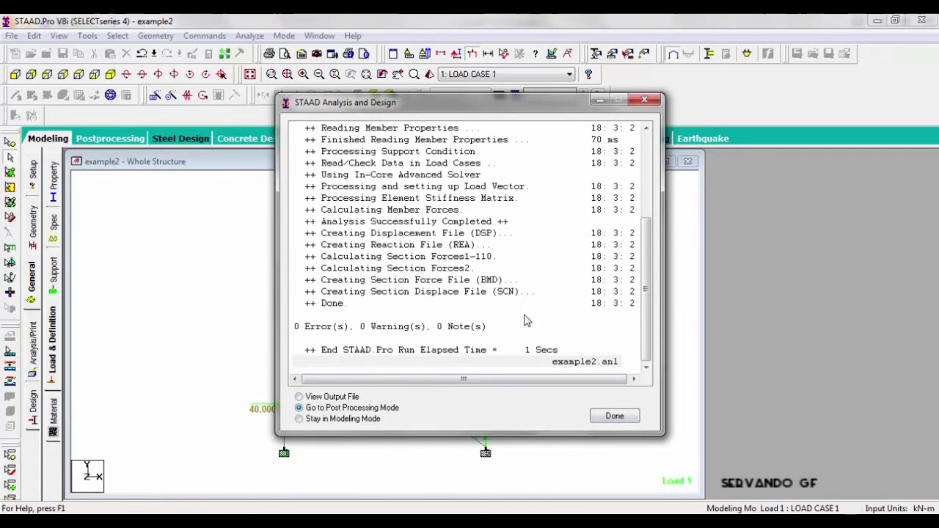
click(615, 416)
click(492, 377)
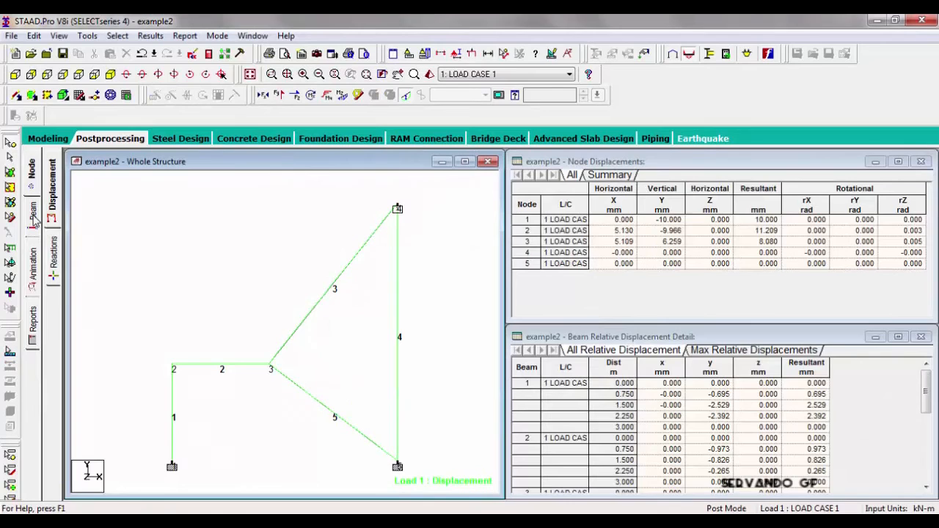
Step: Show the beam force results and preview the Mz, Fy and Fx graphs for beams 2, 5, 3 and 4
click(33, 217)
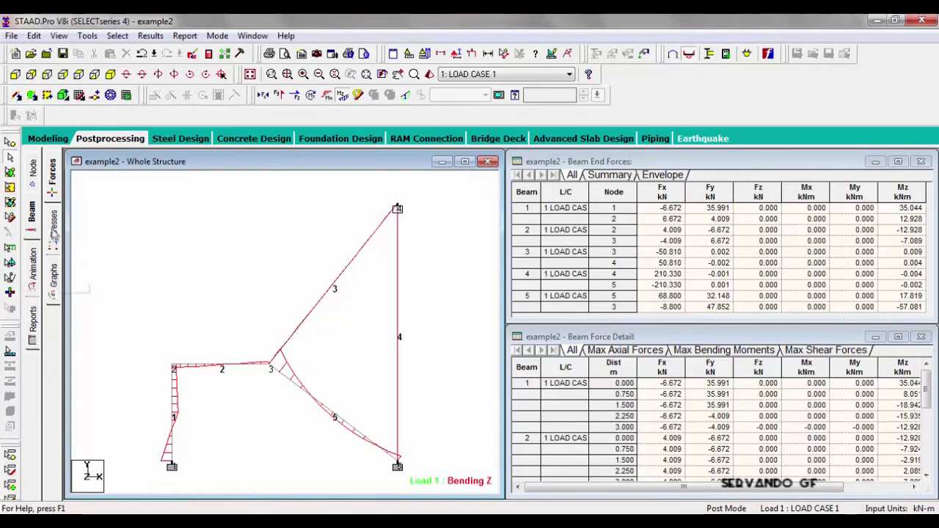
click(53, 277)
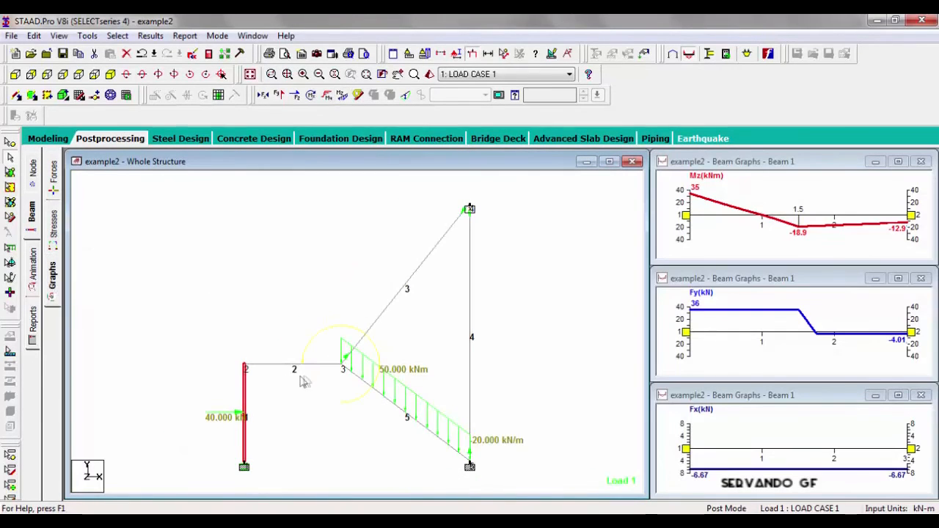
click(304, 367)
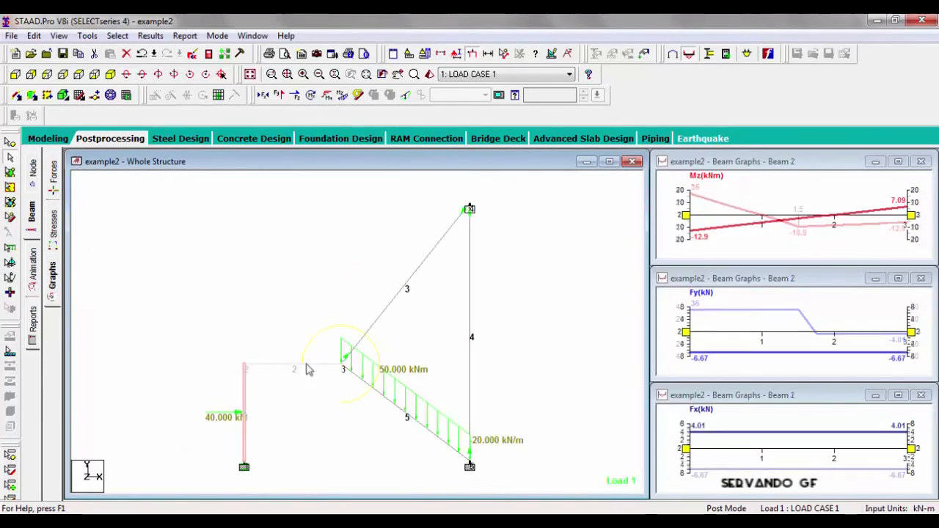
click(388, 389)
click(389, 322)
click(462, 308)
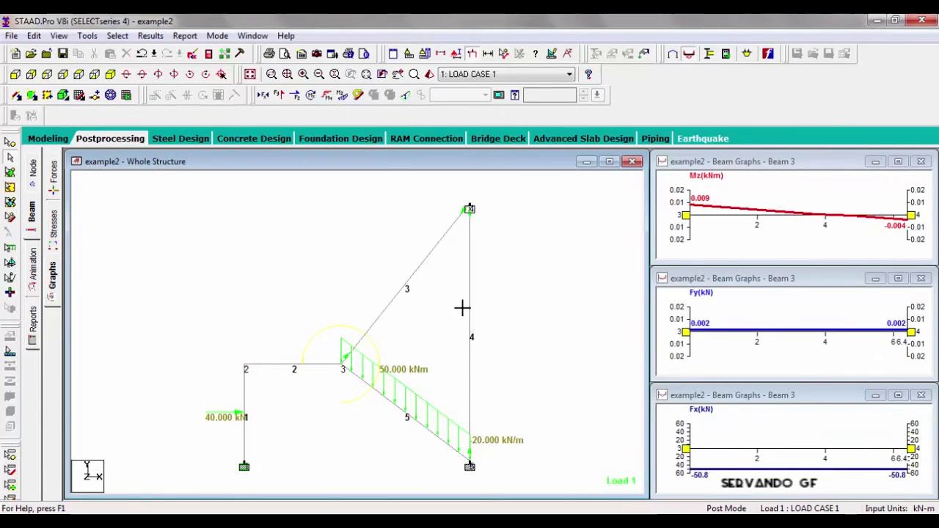
click(470, 348)
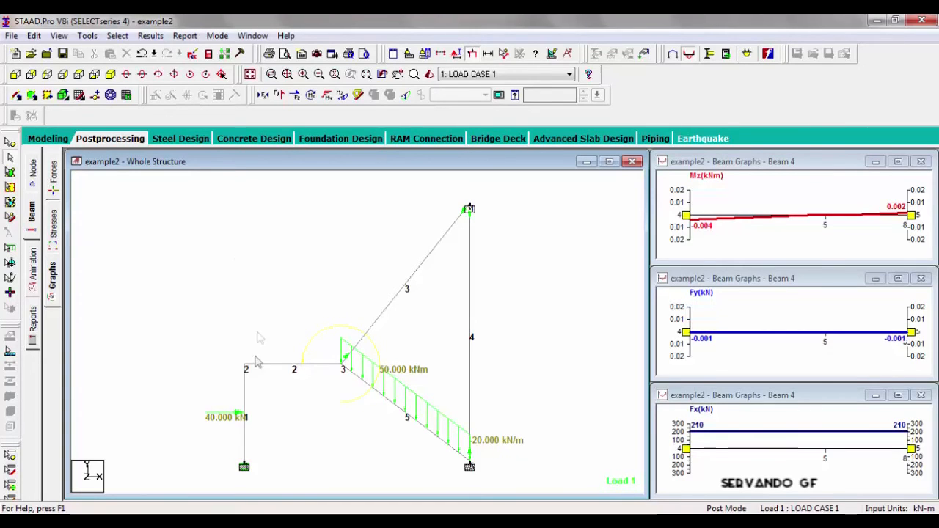
Step: Display the support reactions of the frame under LOAD CASE 1
click(32, 168)
click(52, 259)
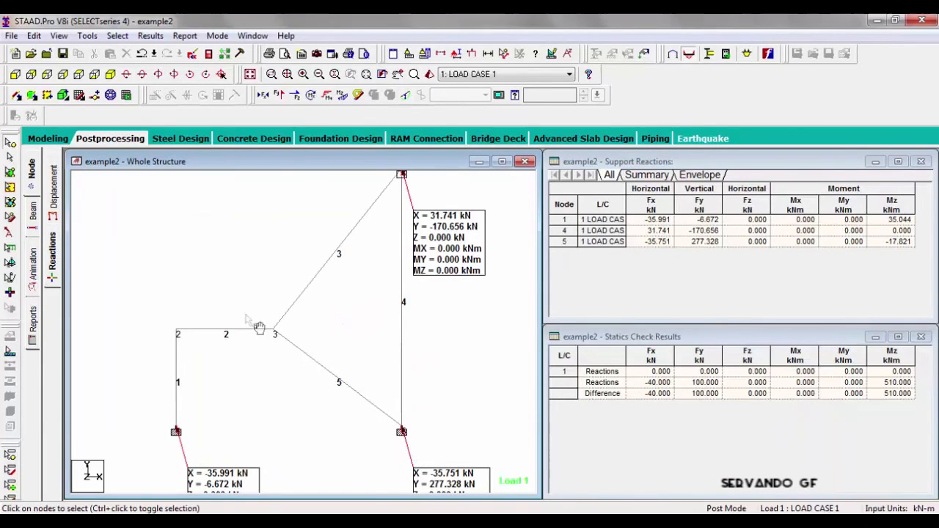
middle_drag(249, 361, 237, 355)
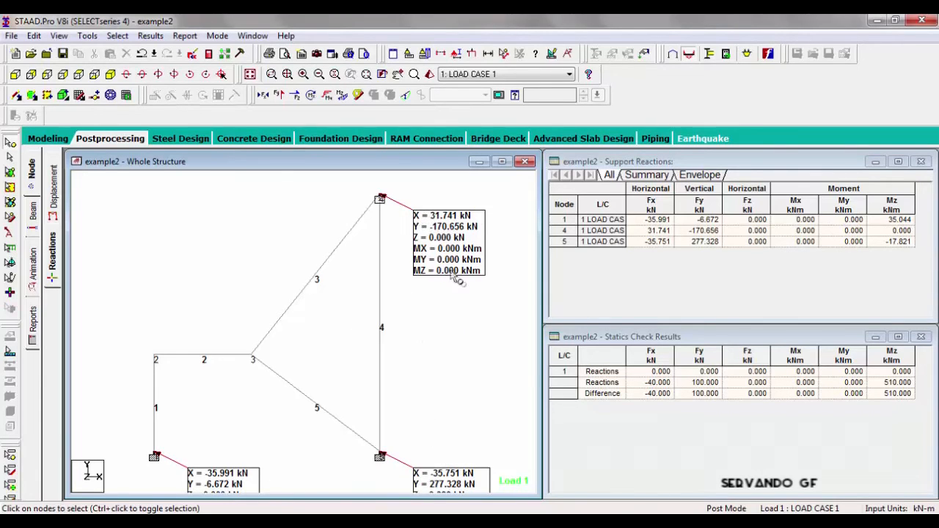
Step: Use the Text Cursor to move the node 1 and node 5 reaction labels into full view, and return to the Nodes Cursor
click(90, 37)
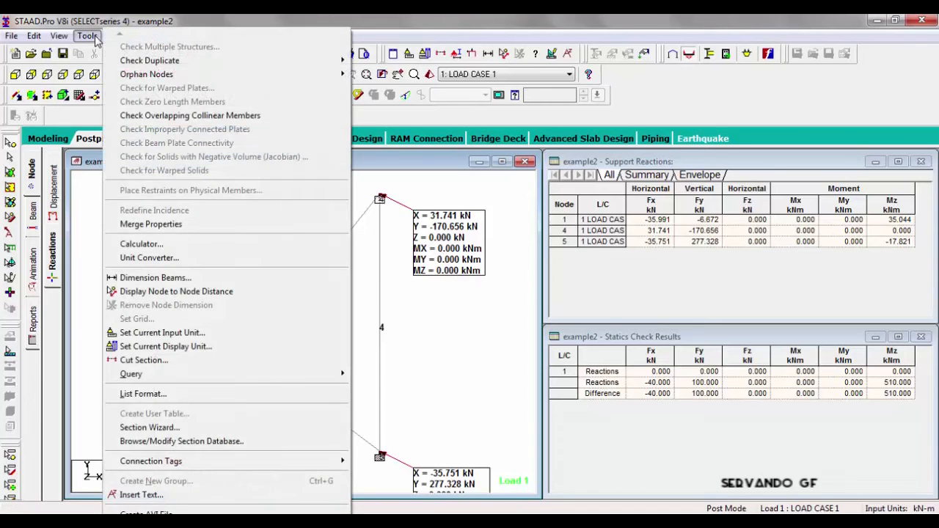
click(121, 38)
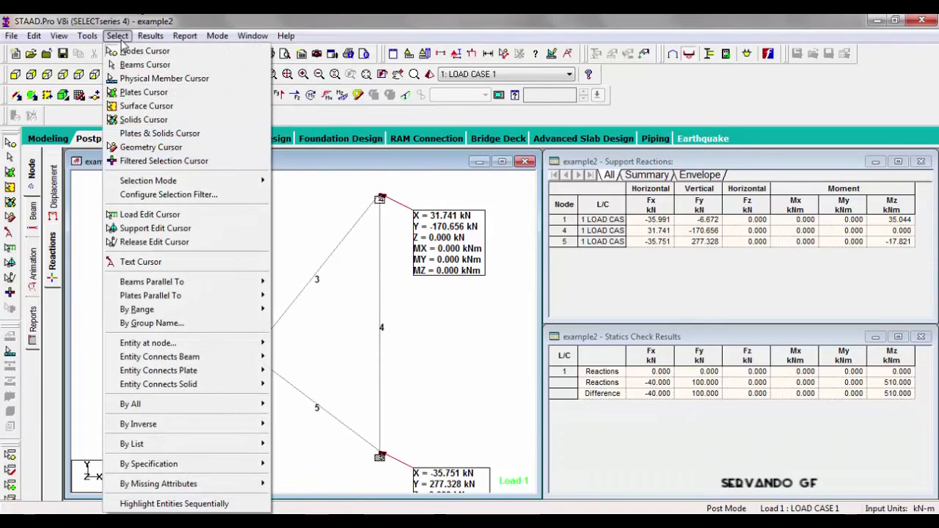
click(141, 262)
drag(209, 480, 103, 335)
drag(454, 466, 445, 460)
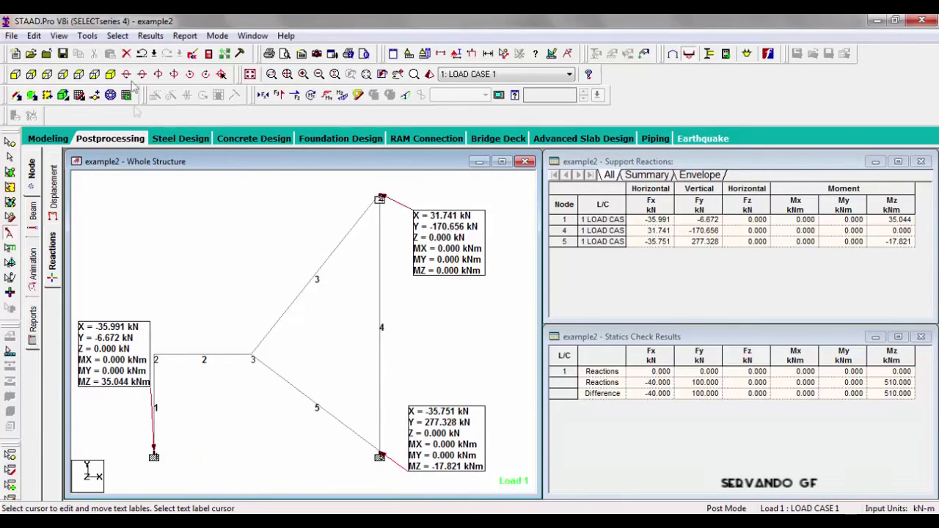
click(118, 35)
click(147, 50)
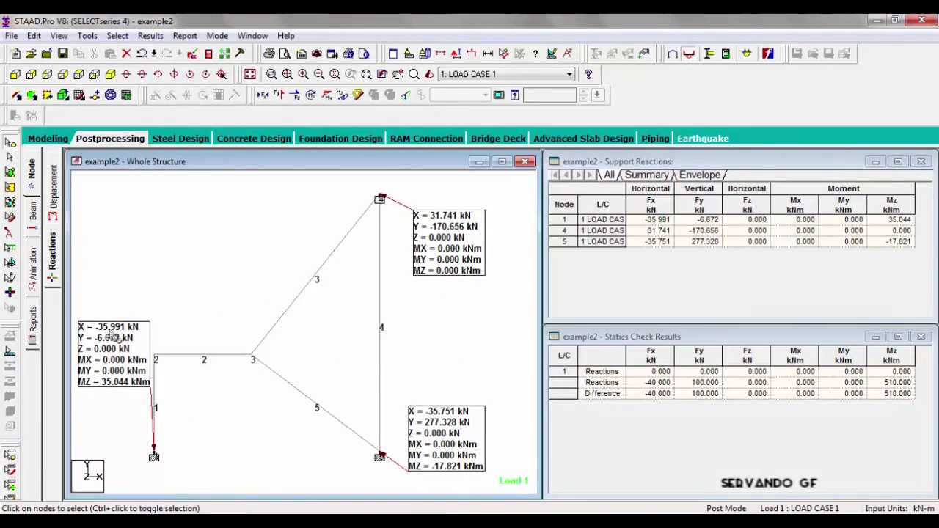
Step: Review the node displacements with the load diagrams shown on the frame, and reopen the support reactions
click(33, 211)
click(32, 184)
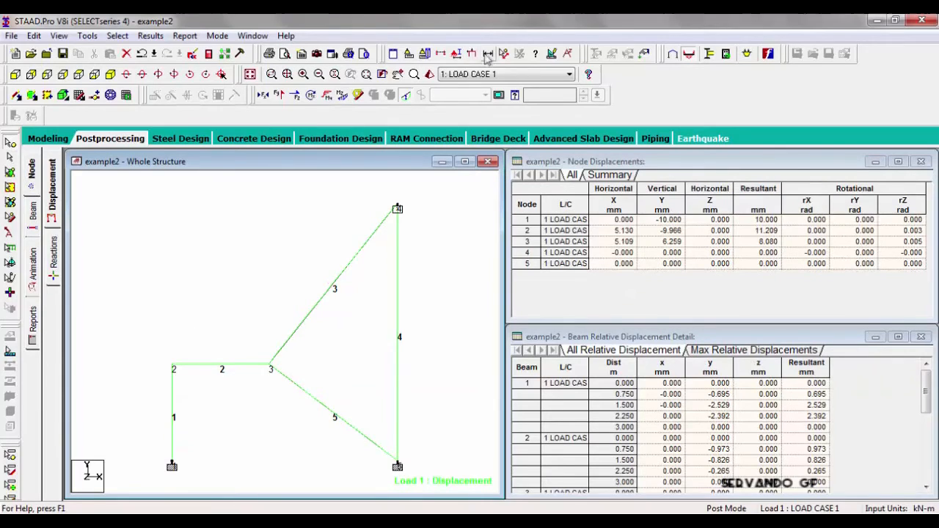
click(473, 53)
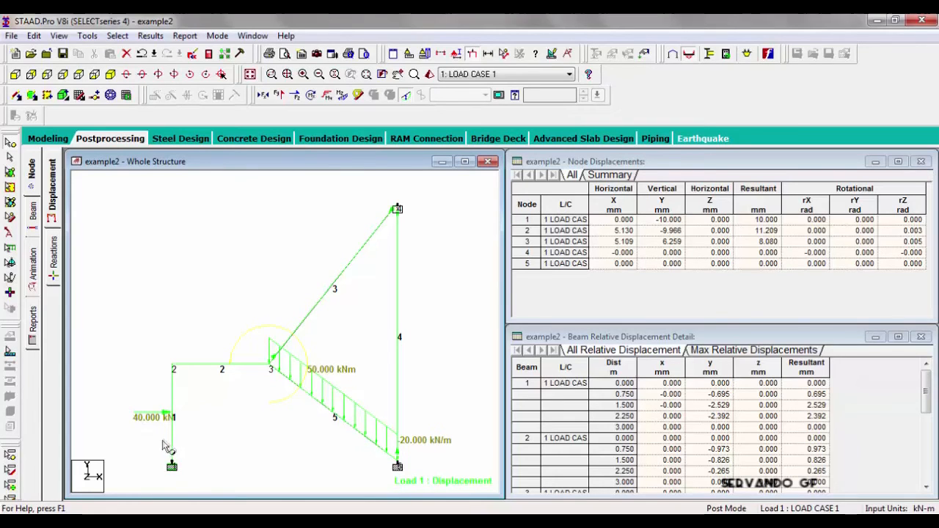
click(56, 255)
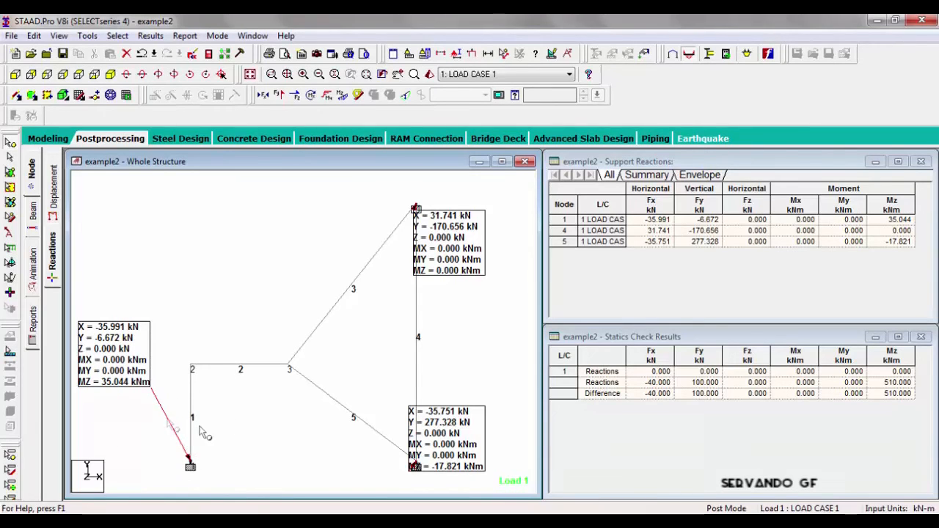
Step: Examine the bending, shear and axial force graphs of beams 1 and 2, comparing both at their shared node
click(33, 211)
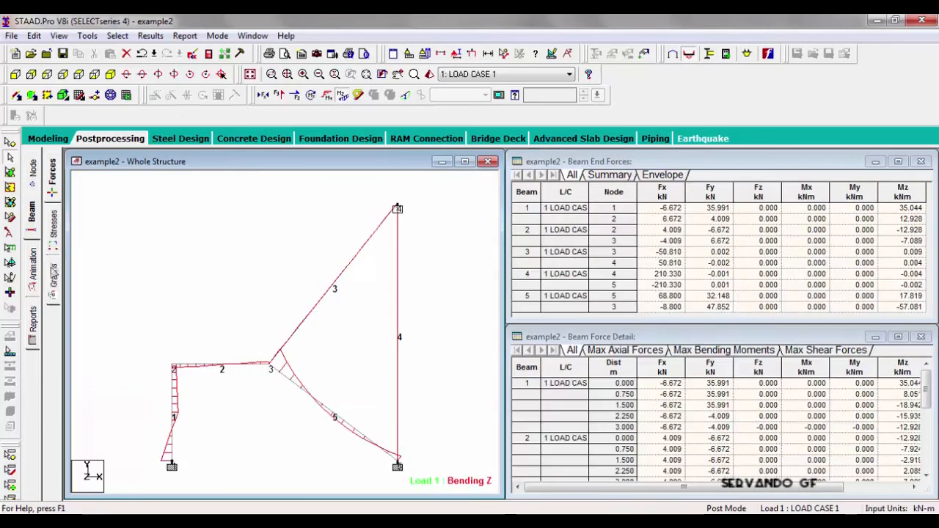
click(53, 275)
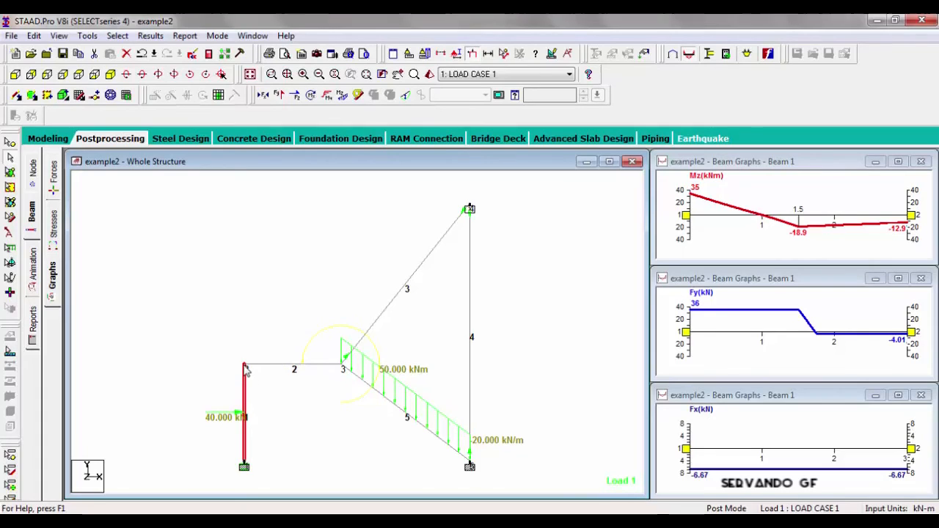
click(291, 365)
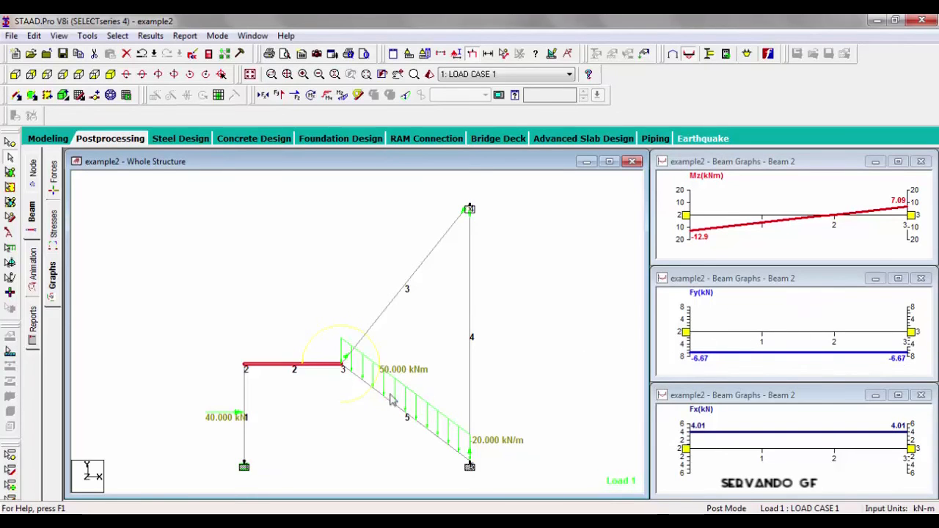
click(246, 403)
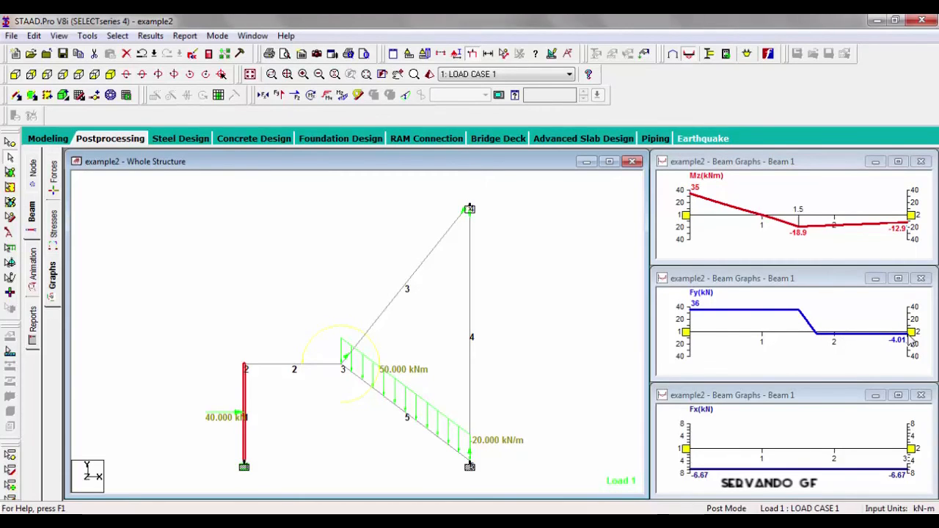
click(282, 365)
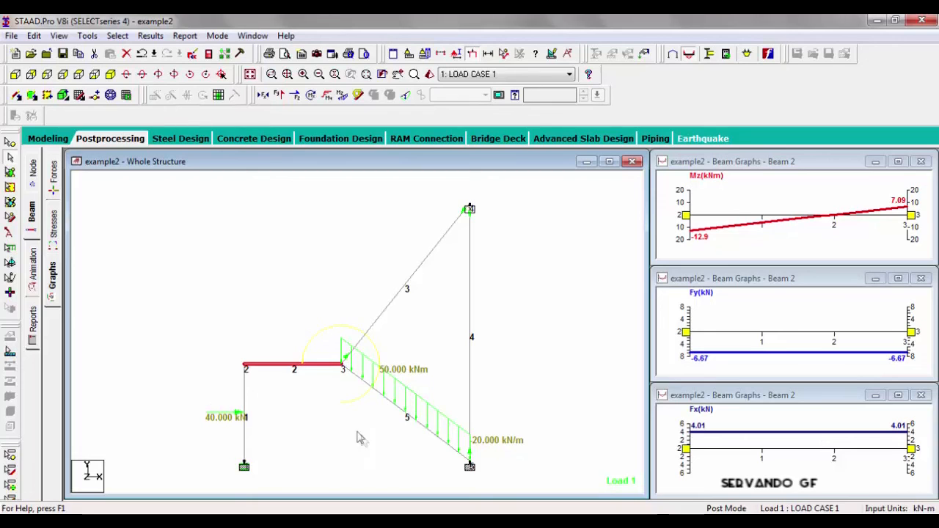
Step: Examine the bending, shear and axial force graphs of beam 5, beam 3 and beam 4
click(410, 421)
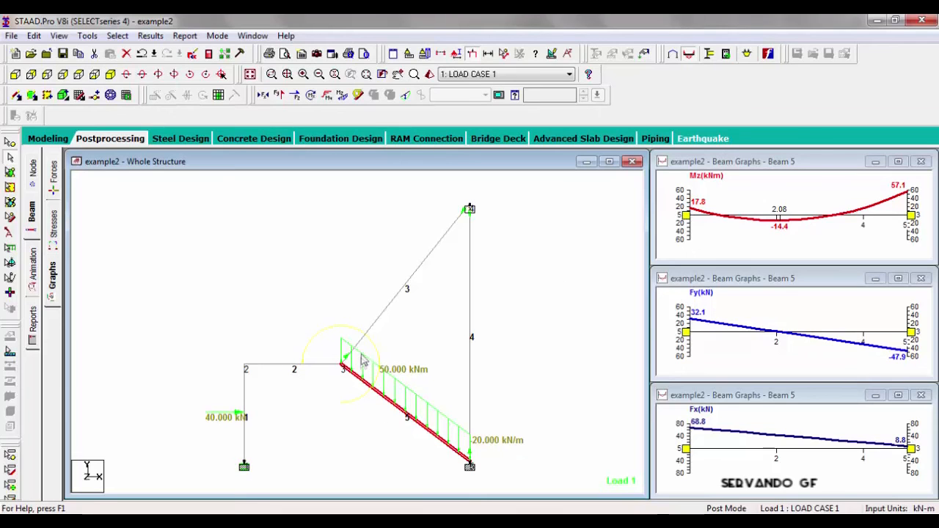
click(381, 318)
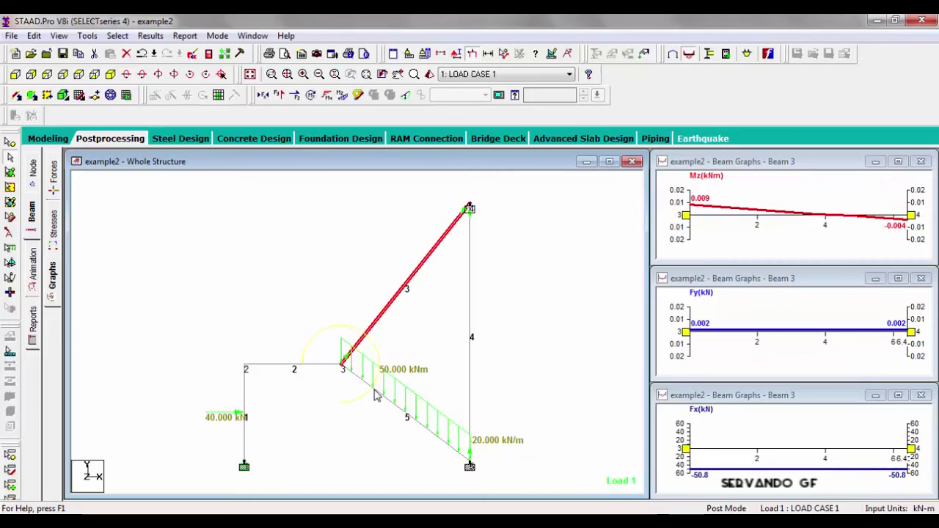
click(400, 409)
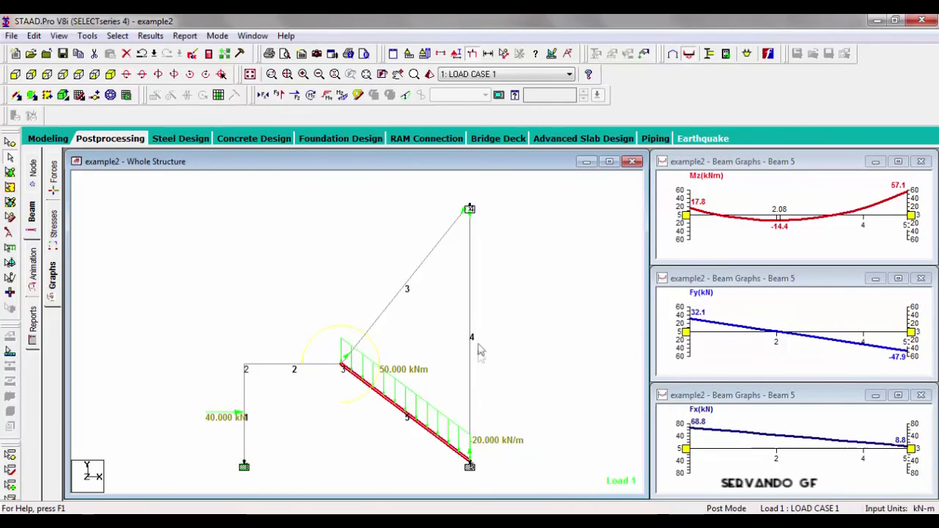
click(497, 314)
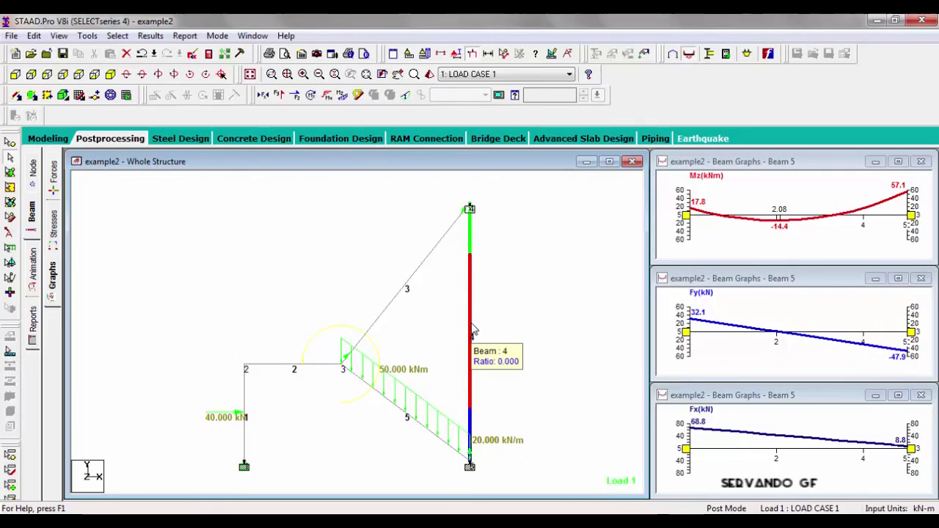
click(473, 330)
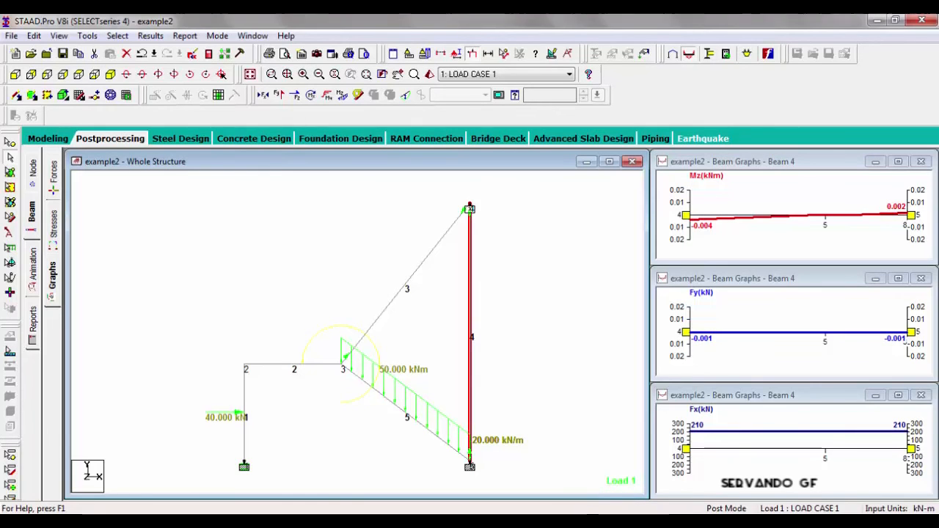
mouse_move(418, 523)
click(418, 455)
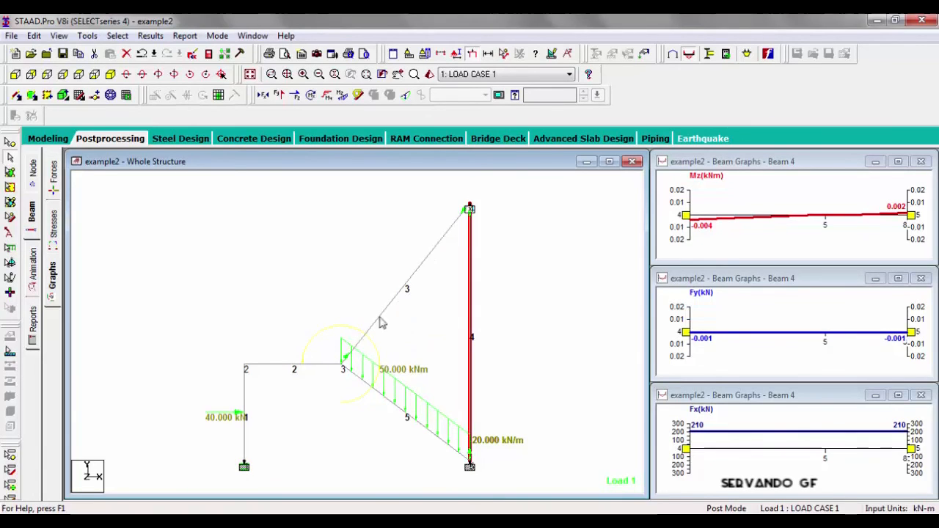
click(402, 292)
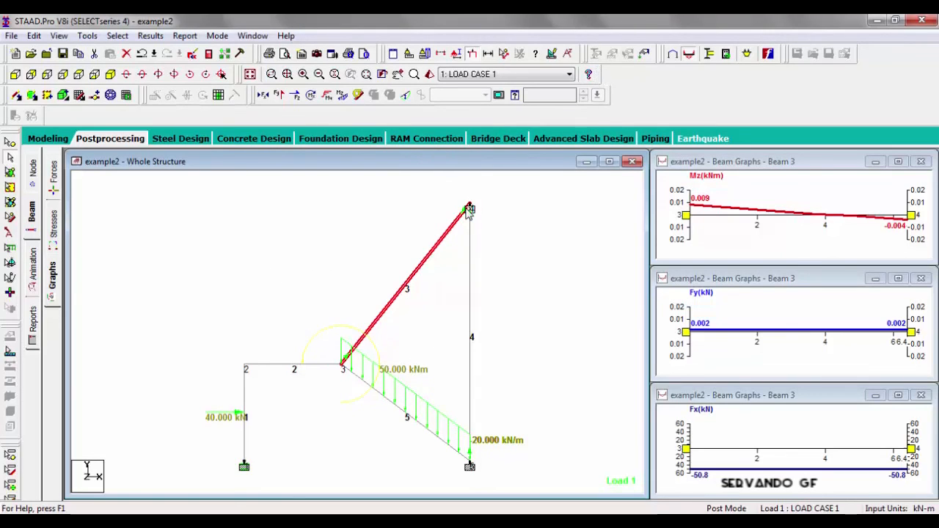
Step: Set the animation diagram type to Section Displacement and the displacement scale to 100 mm per m
click(32, 277)
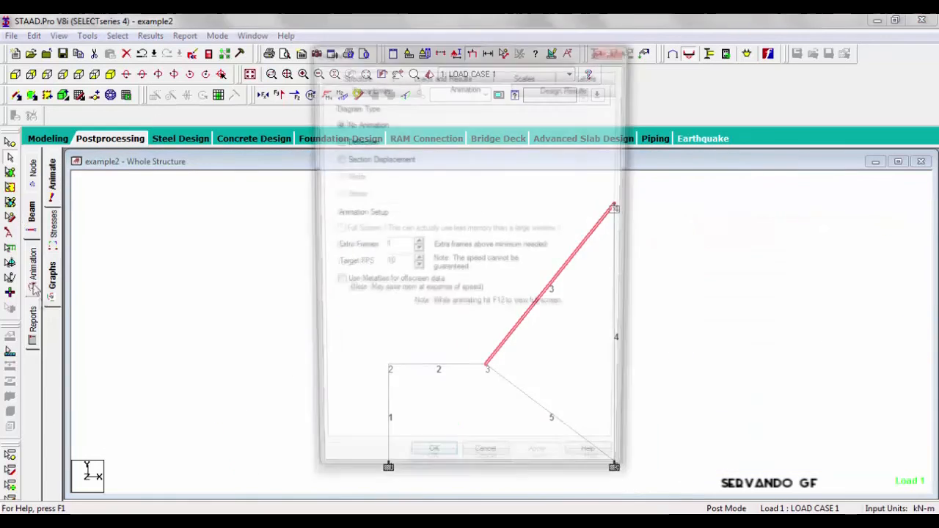
click(348, 145)
click(351, 158)
drag(431, 53, 695, 24)
click(801, 441)
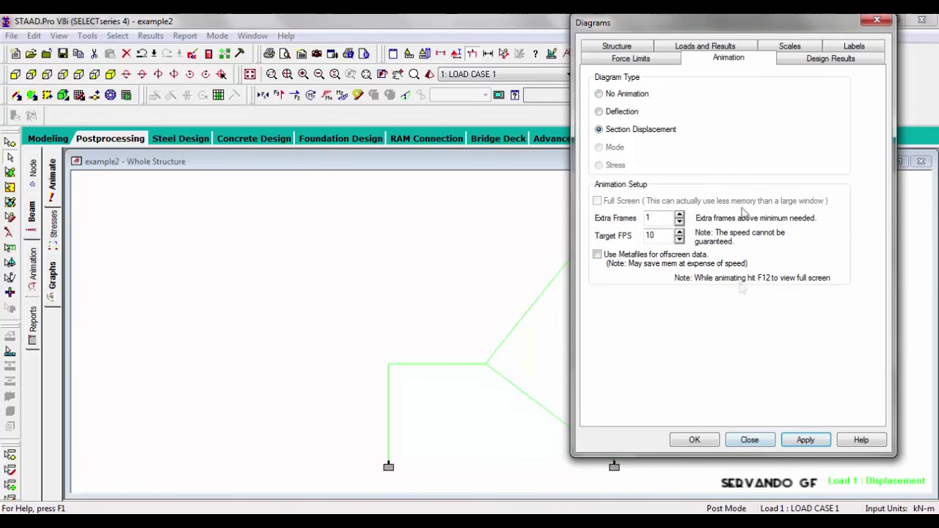
click(778, 46)
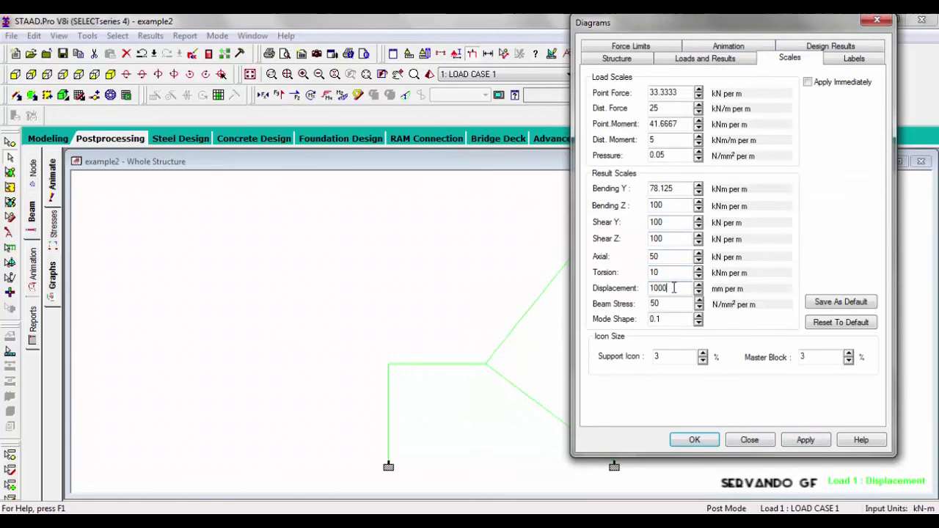
click(806, 440)
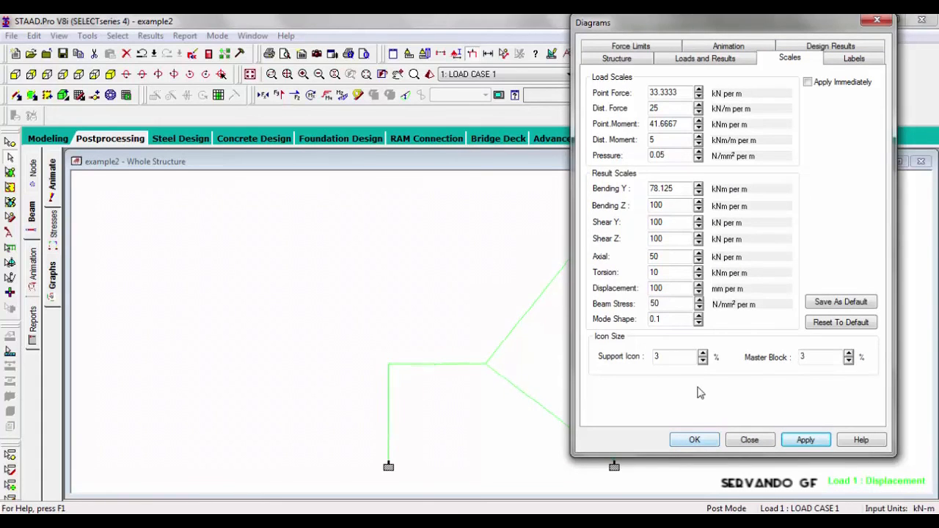
Step: Play the section displacement animation with 10 extra frames, and return to the node displacement results
click(728, 47)
click(665, 218)
text(0)
click(804, 441)
click(695, 440)
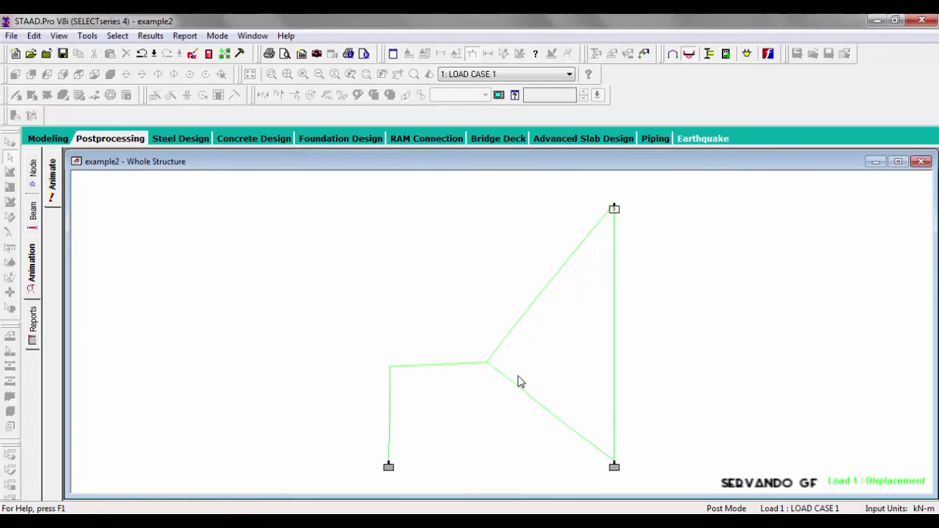
click(33, 170)
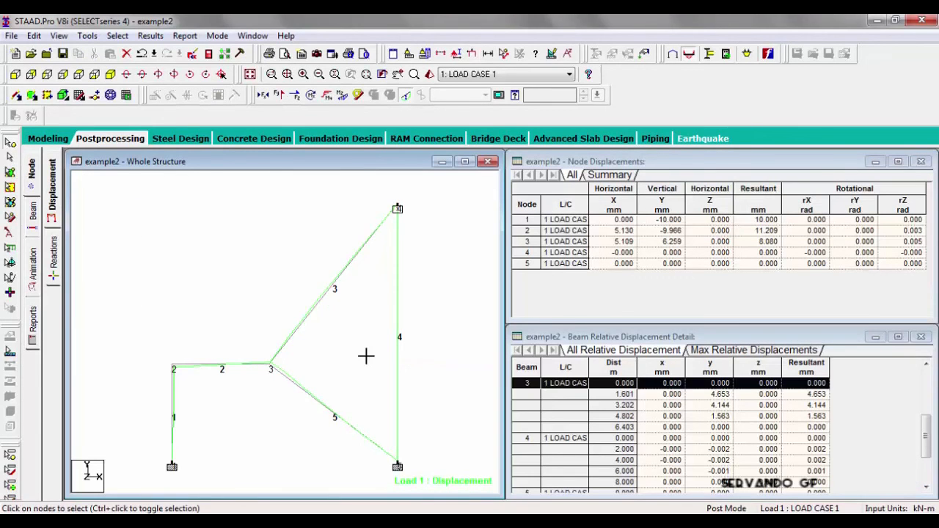